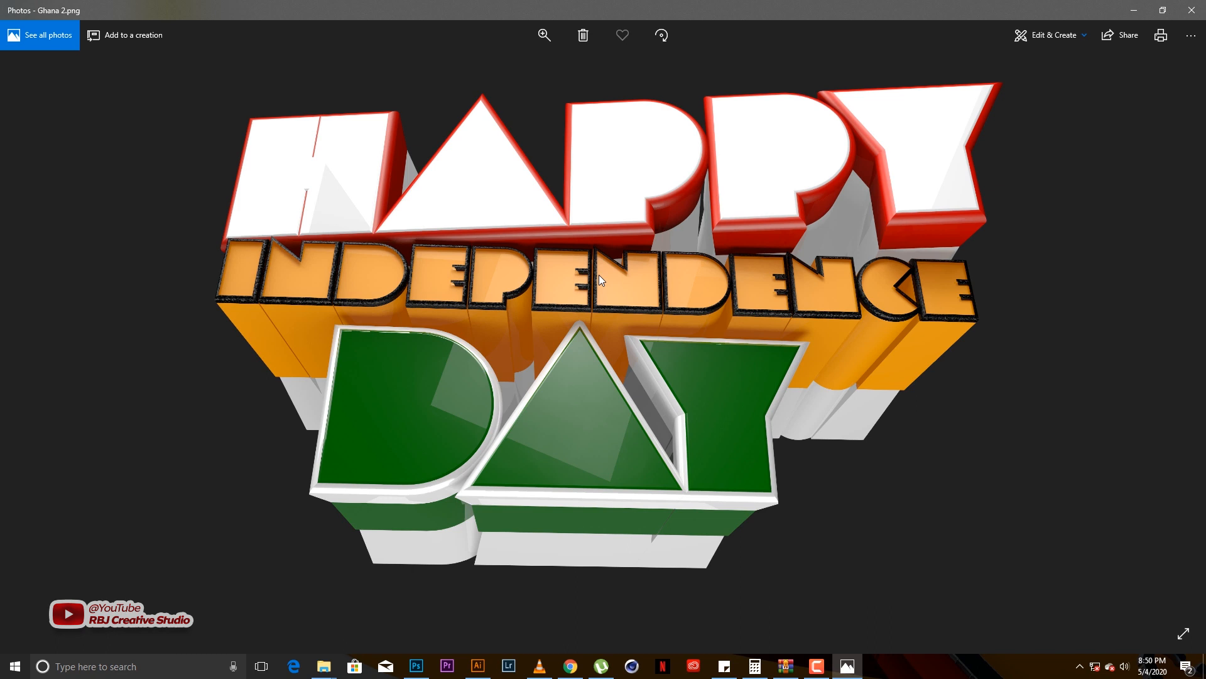
- Close the photo preview and open the Ghana 2 image from the Rendered folder in Photoshop
click(1191, 12)
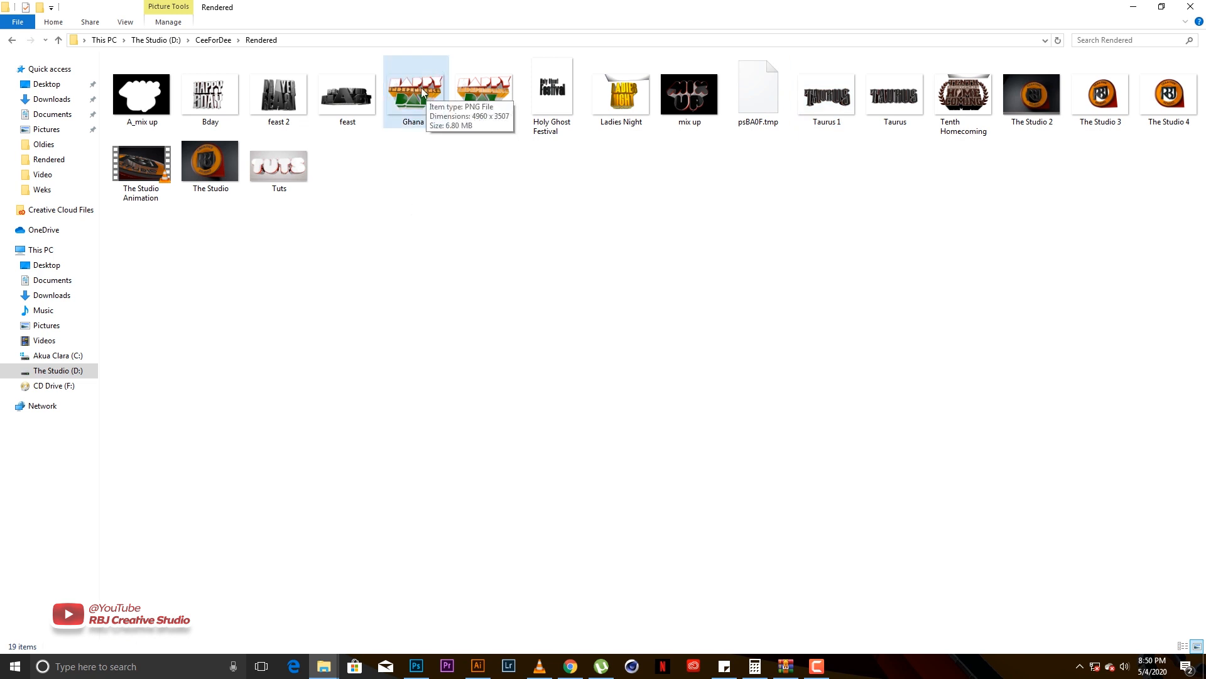
drag(419, 94, 785, 13)
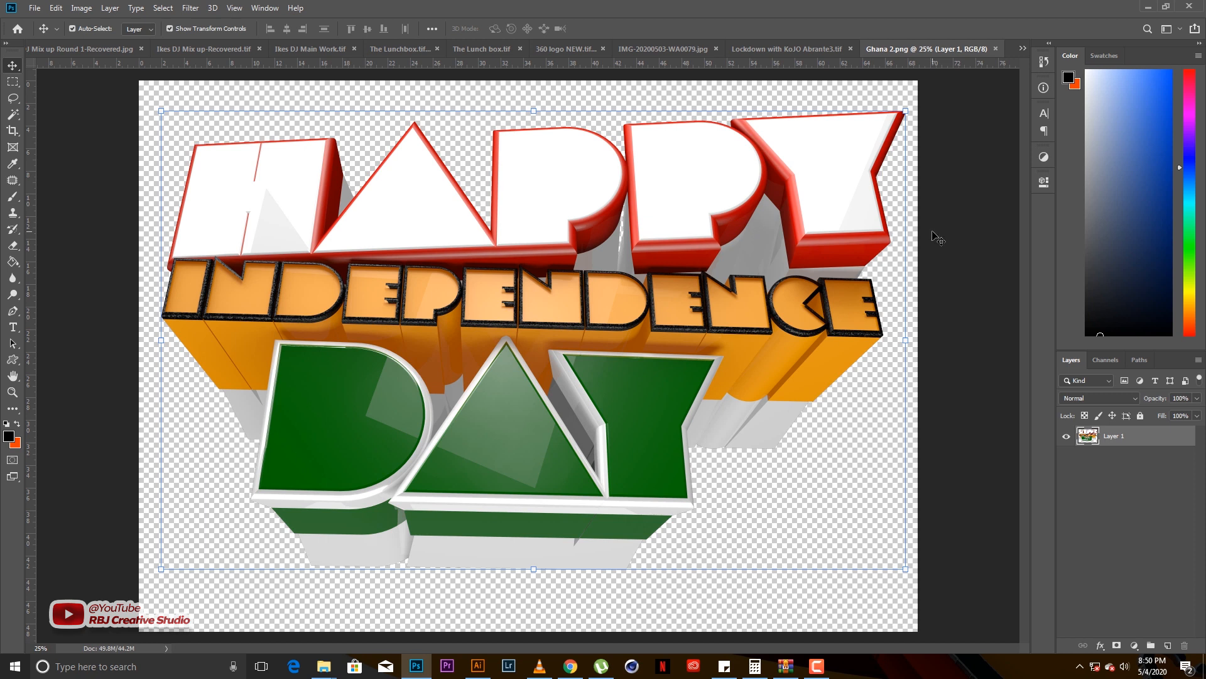
click(932, 232)
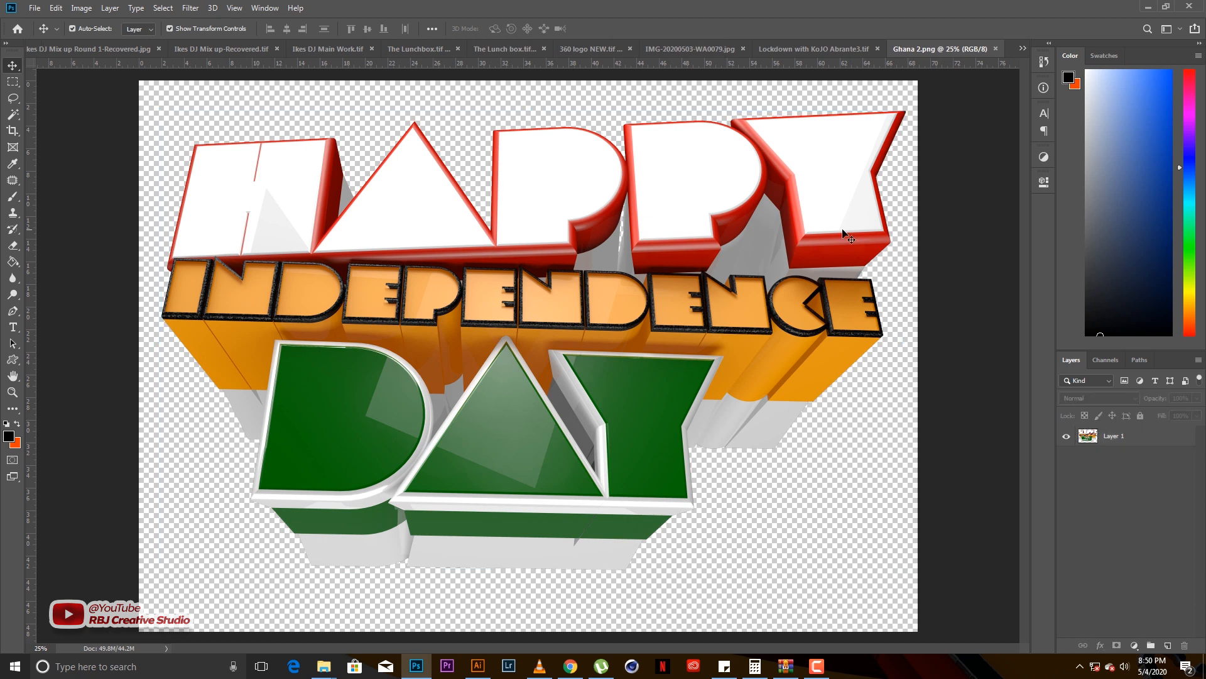
scroll(710, 244, down, 3)
scroll(710, 248, up, 1)
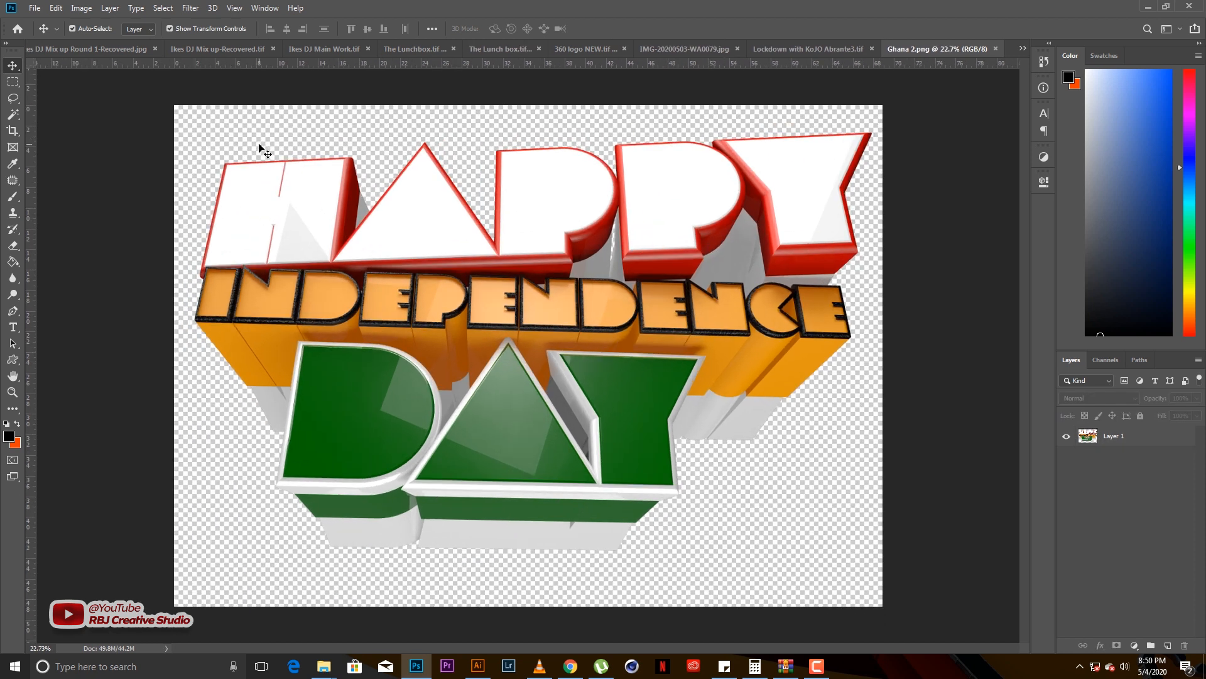
- Open the Camera Raw preferences and go through the General, Performance and File Handling settings
click(83, 8)
click(56, 8)
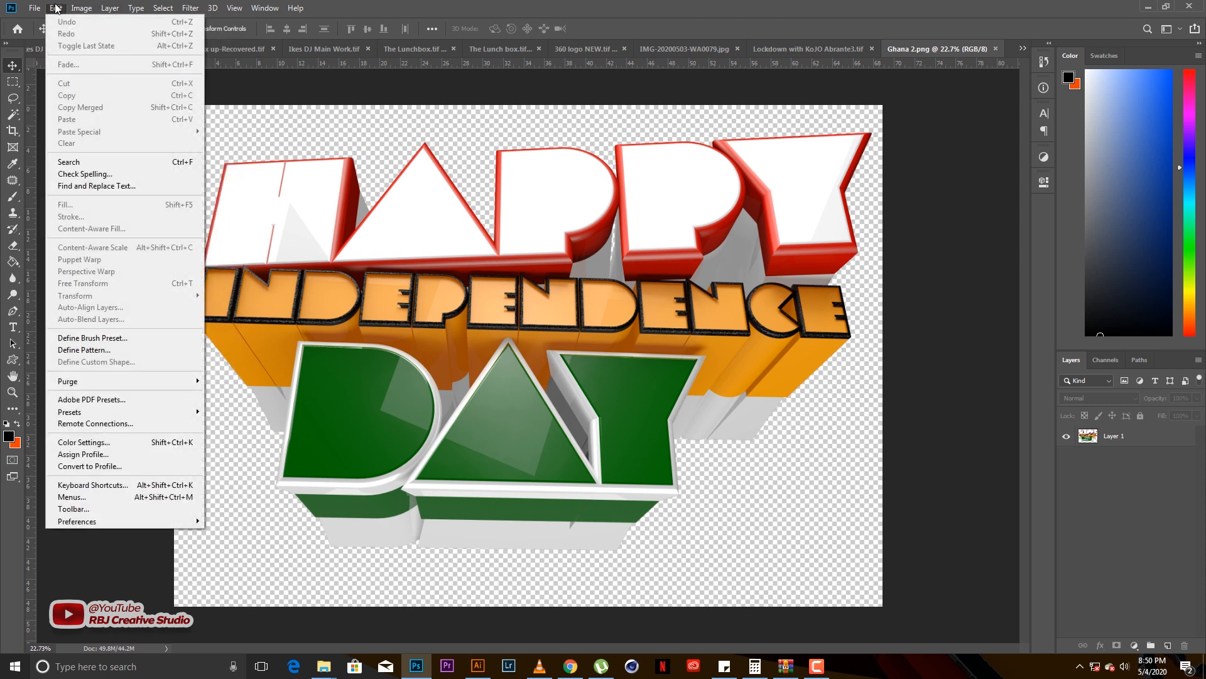
mouse_move(69, 520)
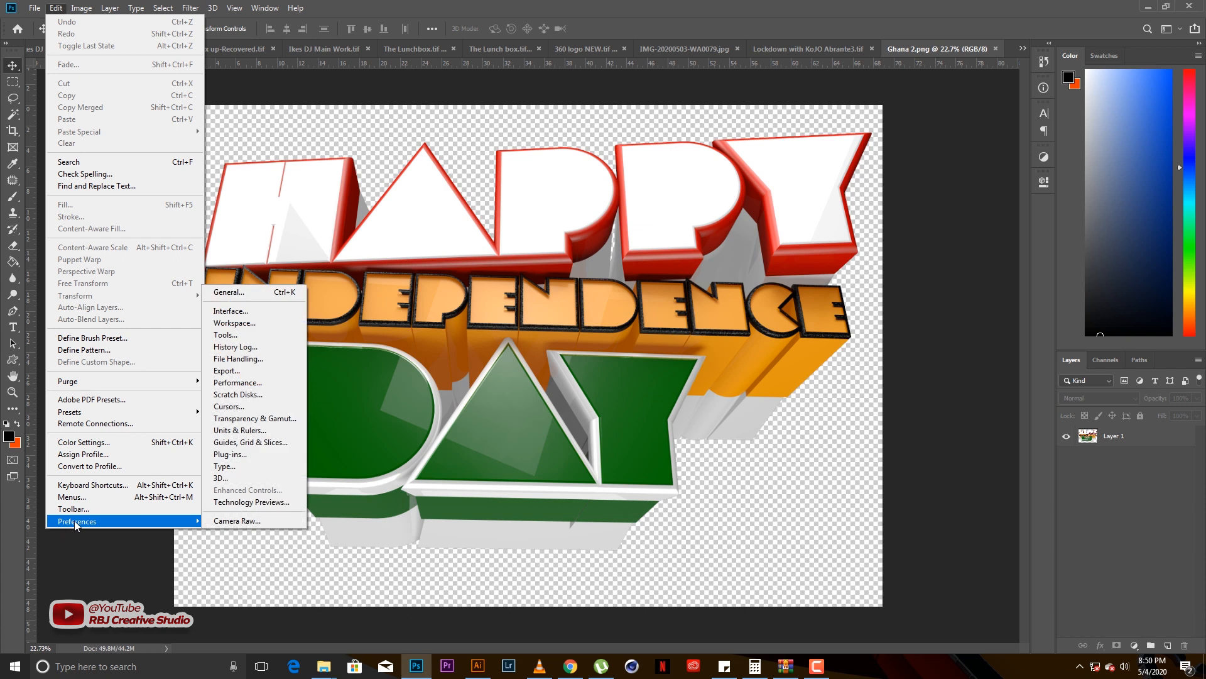
click(245, 521)
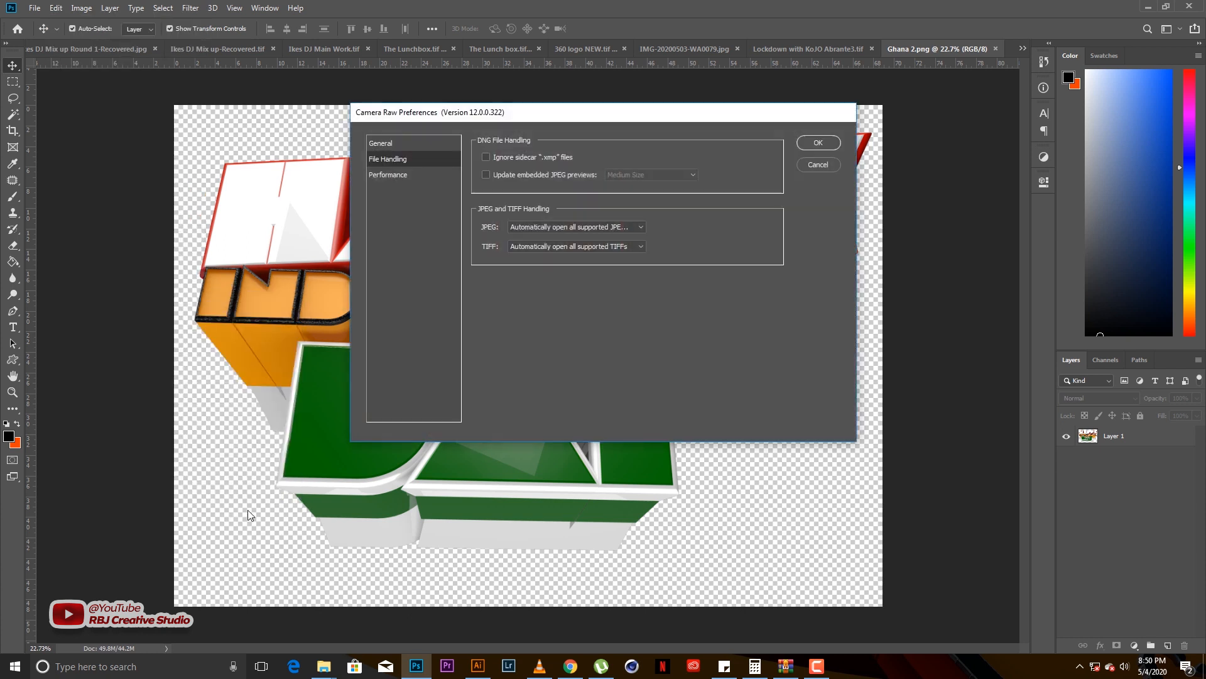
click(385, 145)
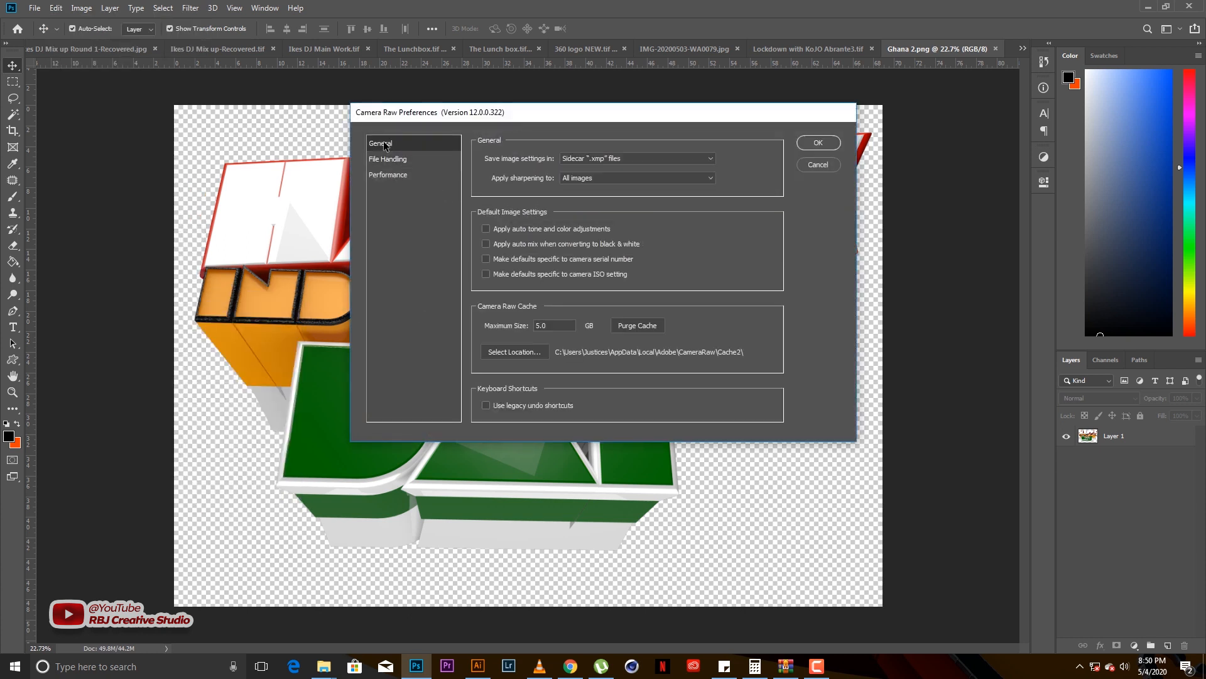
click(391, 160)
click(391, 176)
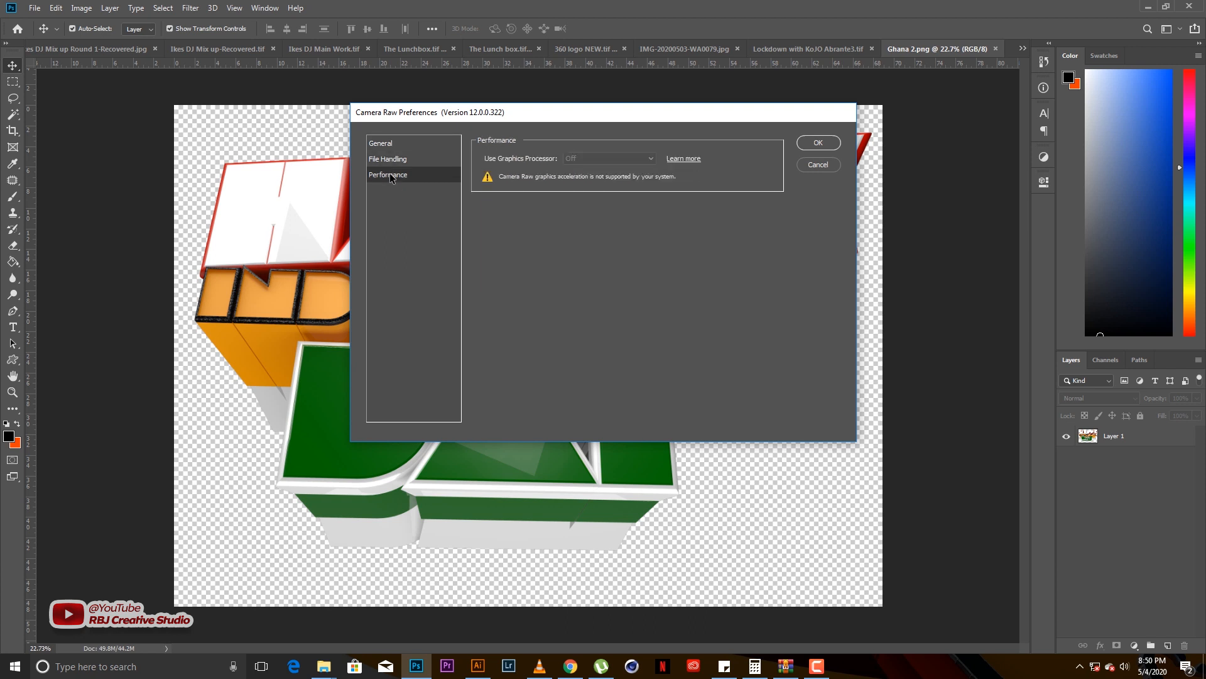
click(391, 158)
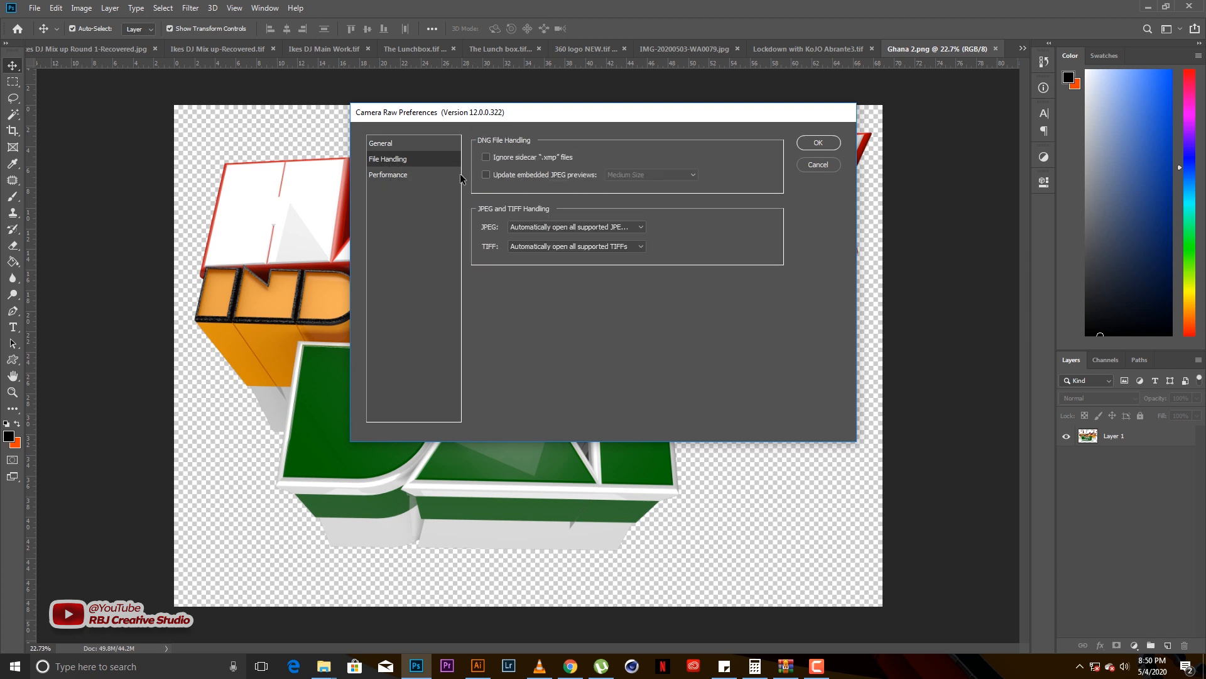
- Set Camera Raw to automatically open all supported JPEGs and all supported TIFFs, and apply the preferences
click(550, 227)
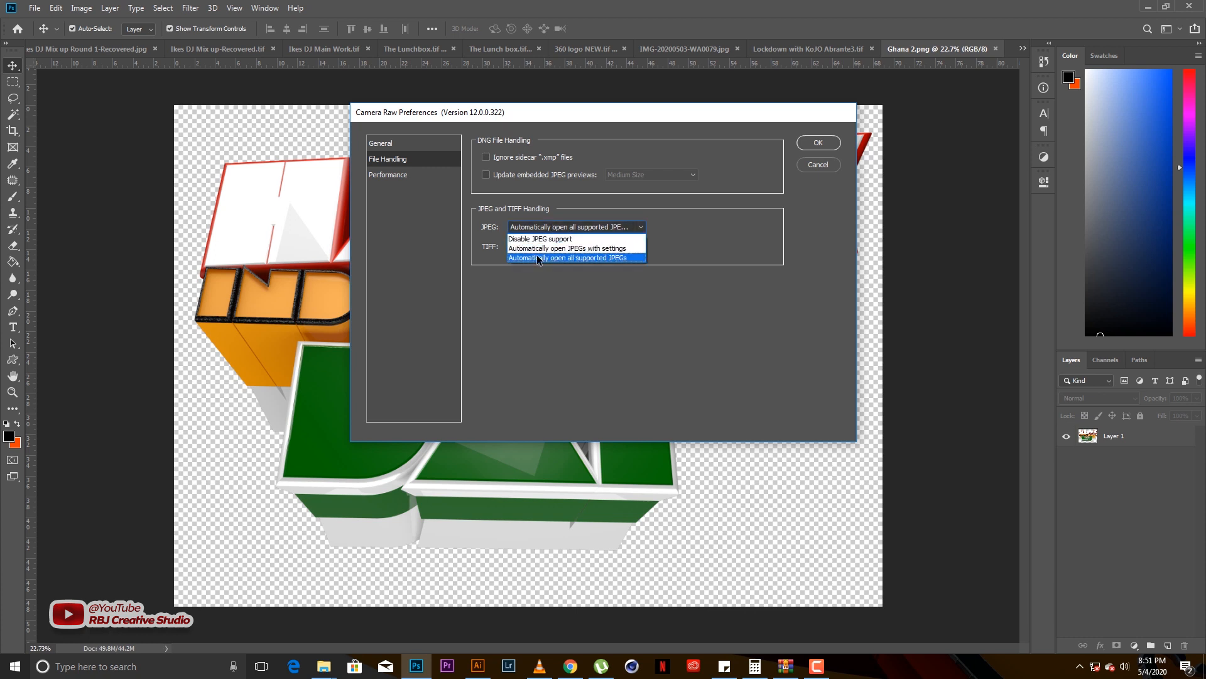
click(538, 259)
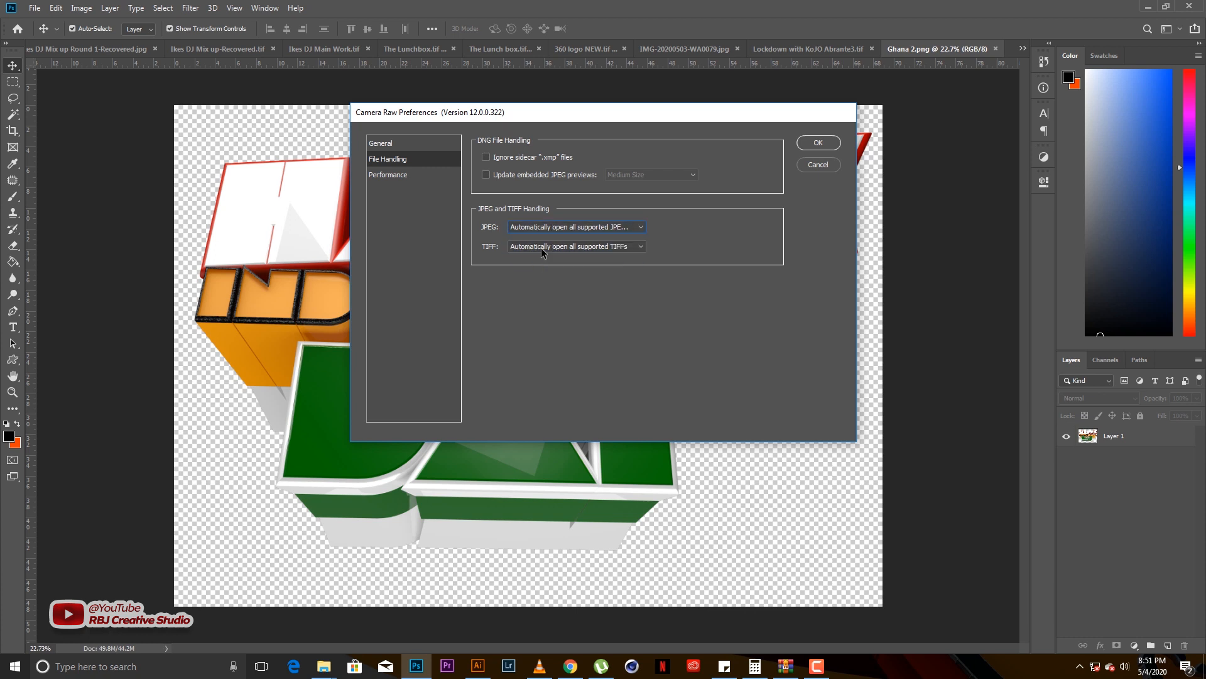
click(544, 247)
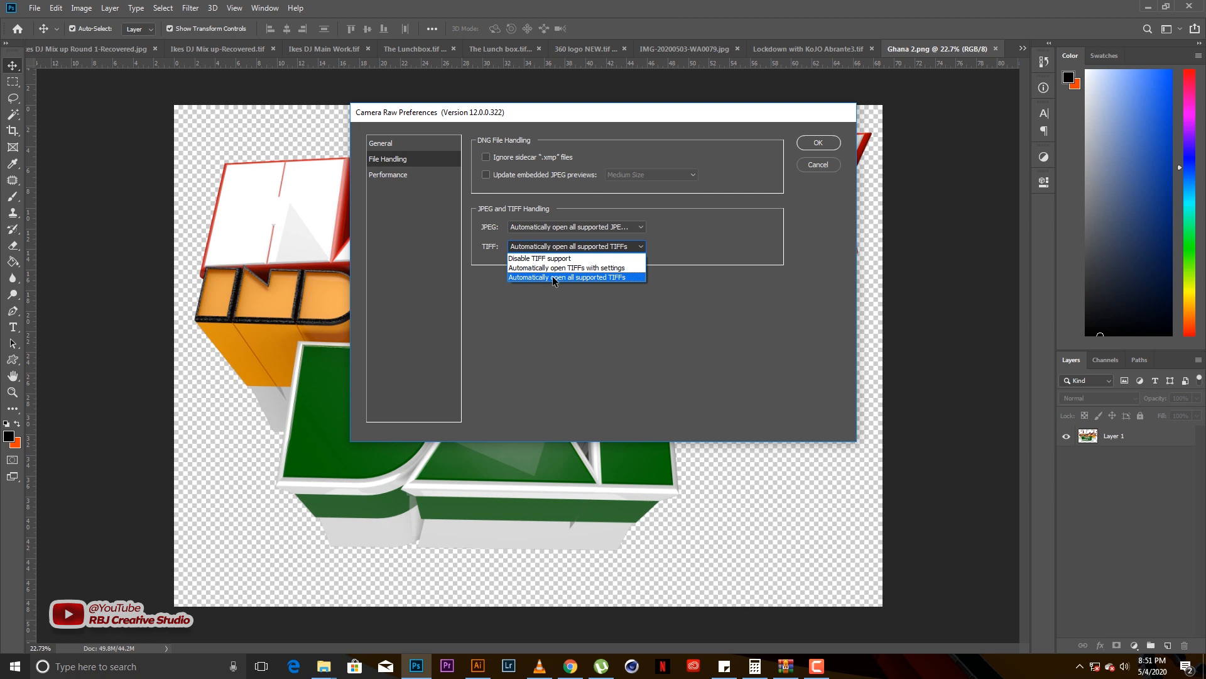
click(555, 278)
click(833, 145)
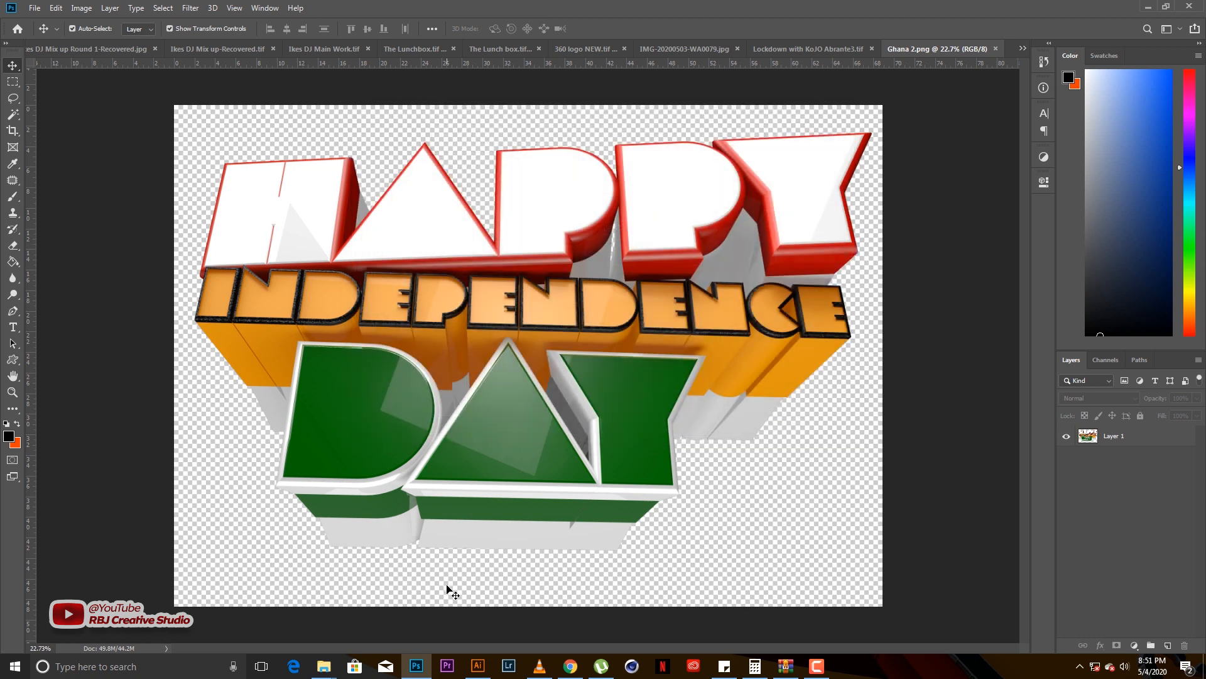
- Open the Tuts image from the Rendered folder in Camera Raw, and cancel without importing it
mouse_move(323, 664)
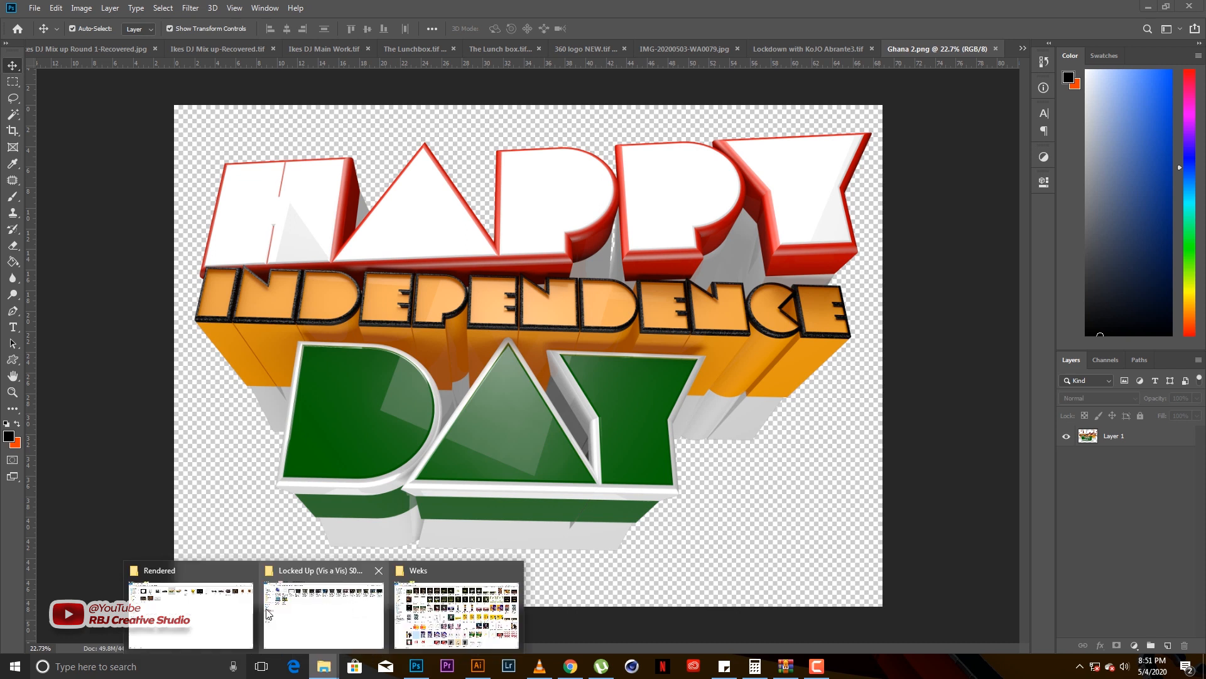
mouse_move(269, 614)
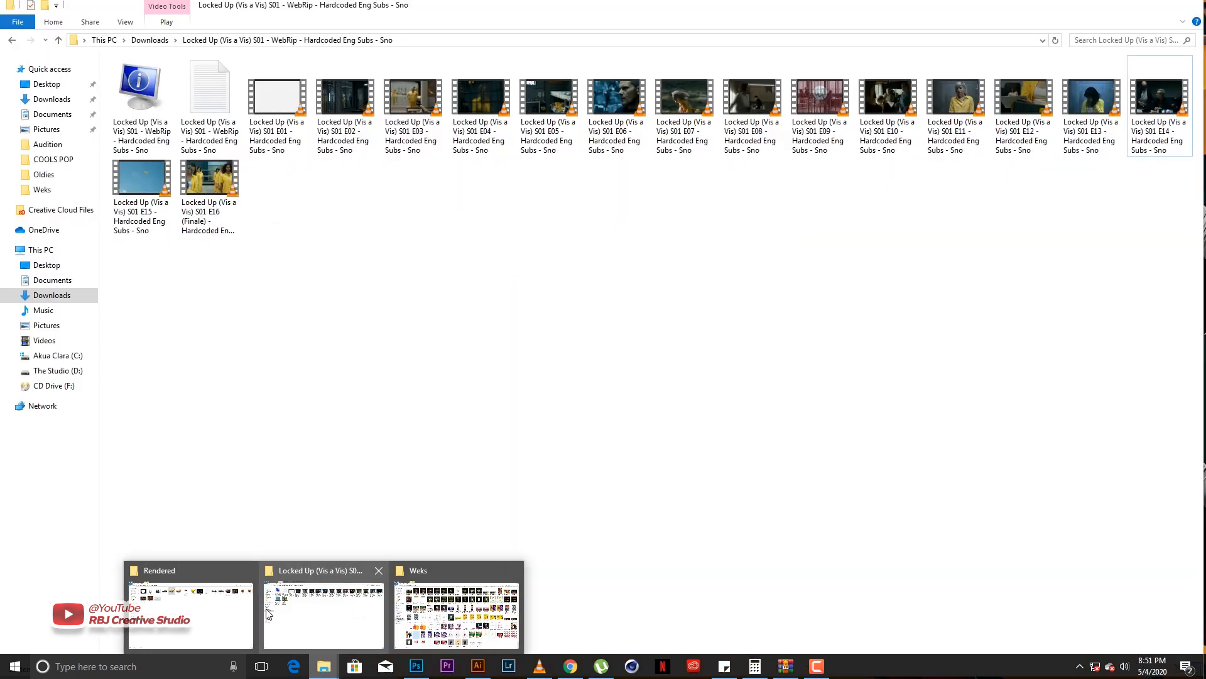
click(185, 600)
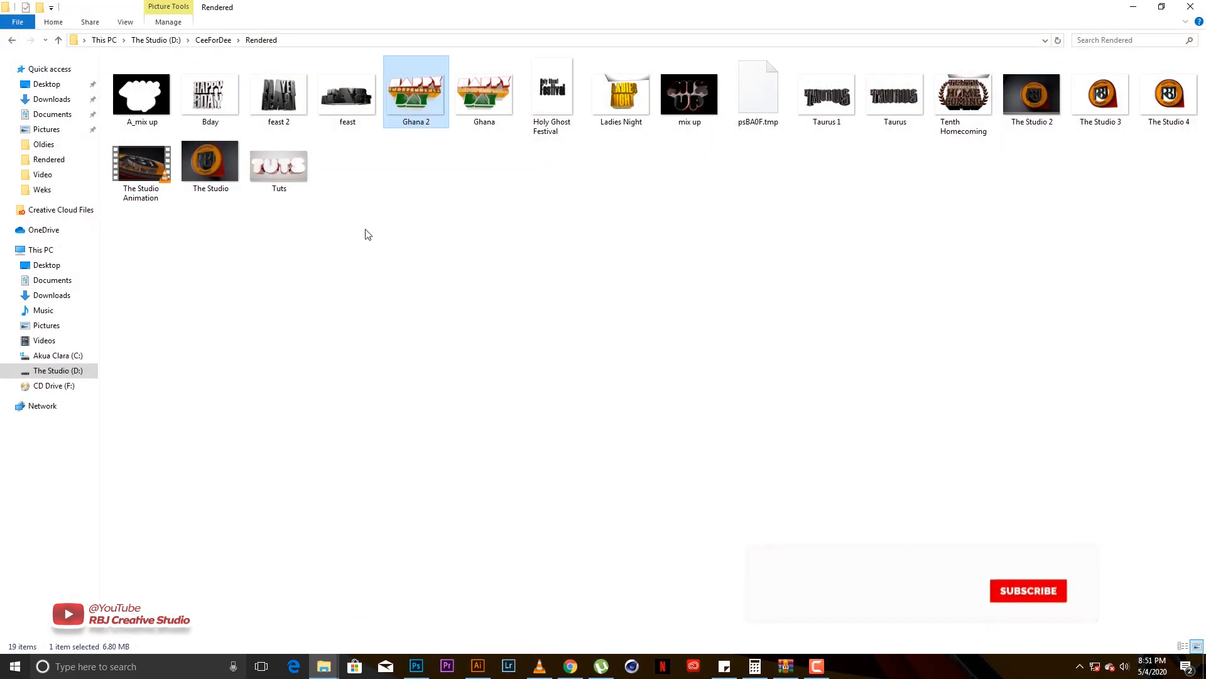
drag(292, 169, 677, 175)
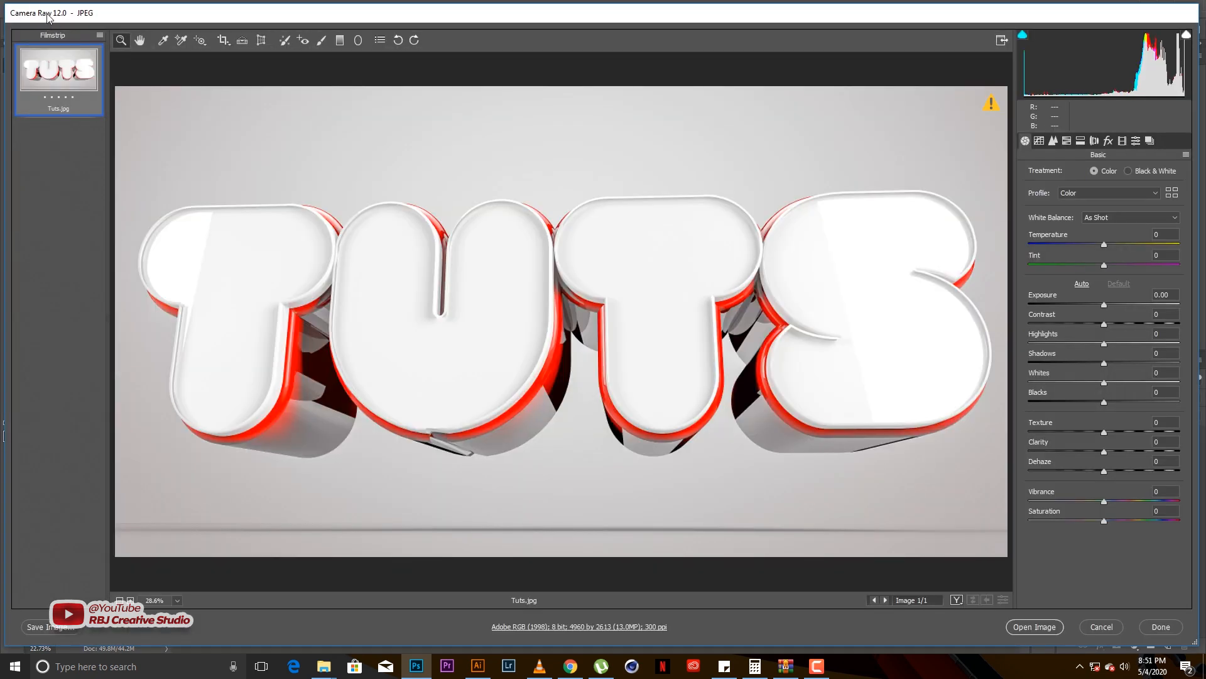
click(1100, 628)
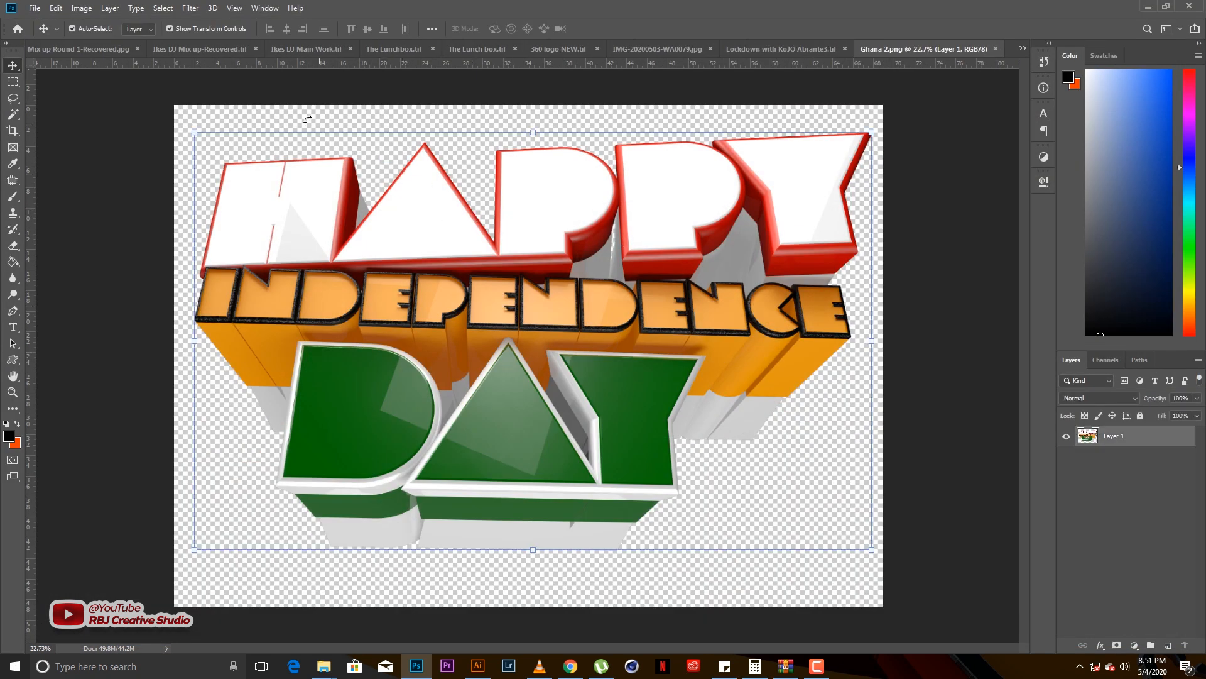
- Open the Camera Raw Filter on the lettering layer and browse its tone curve, detail and HSL settings before returning to Basic
click(189, 8)
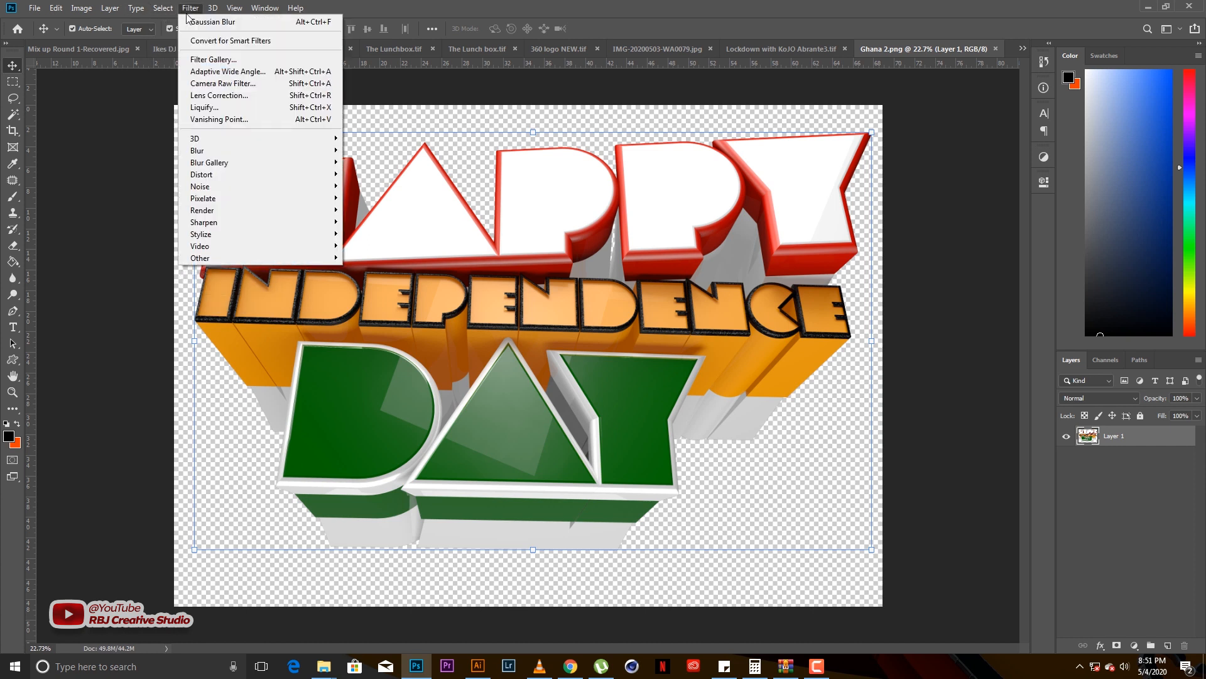
click(214, 86)
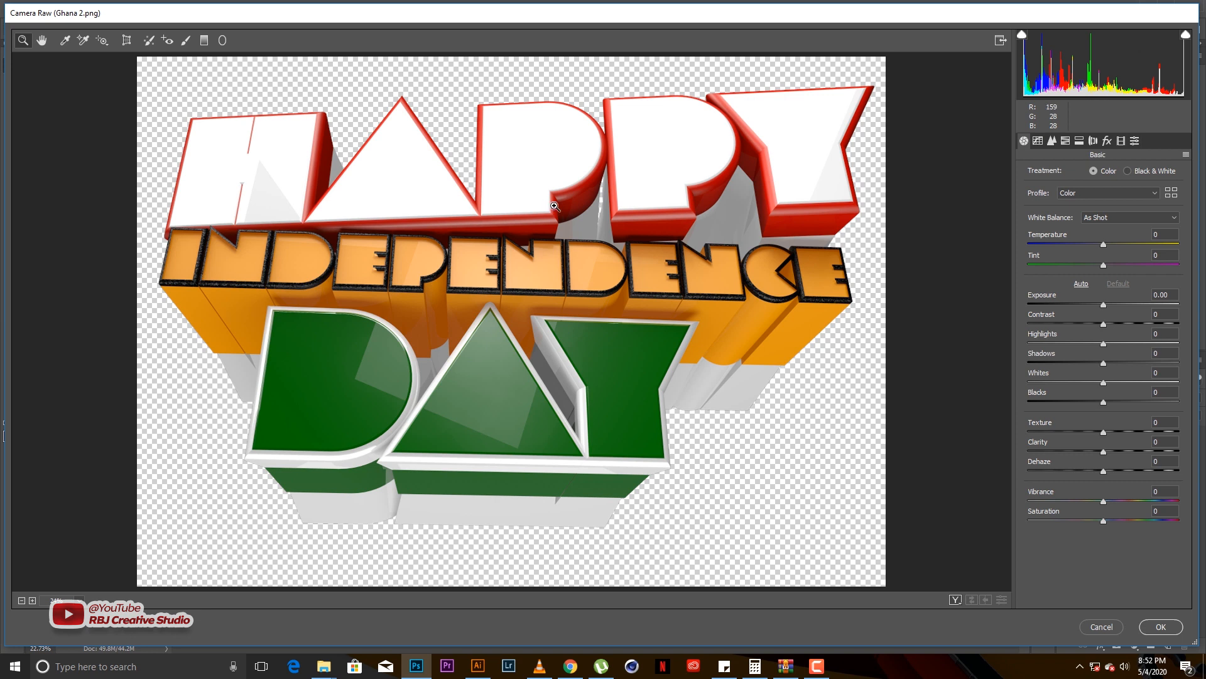
click(1041, 142)
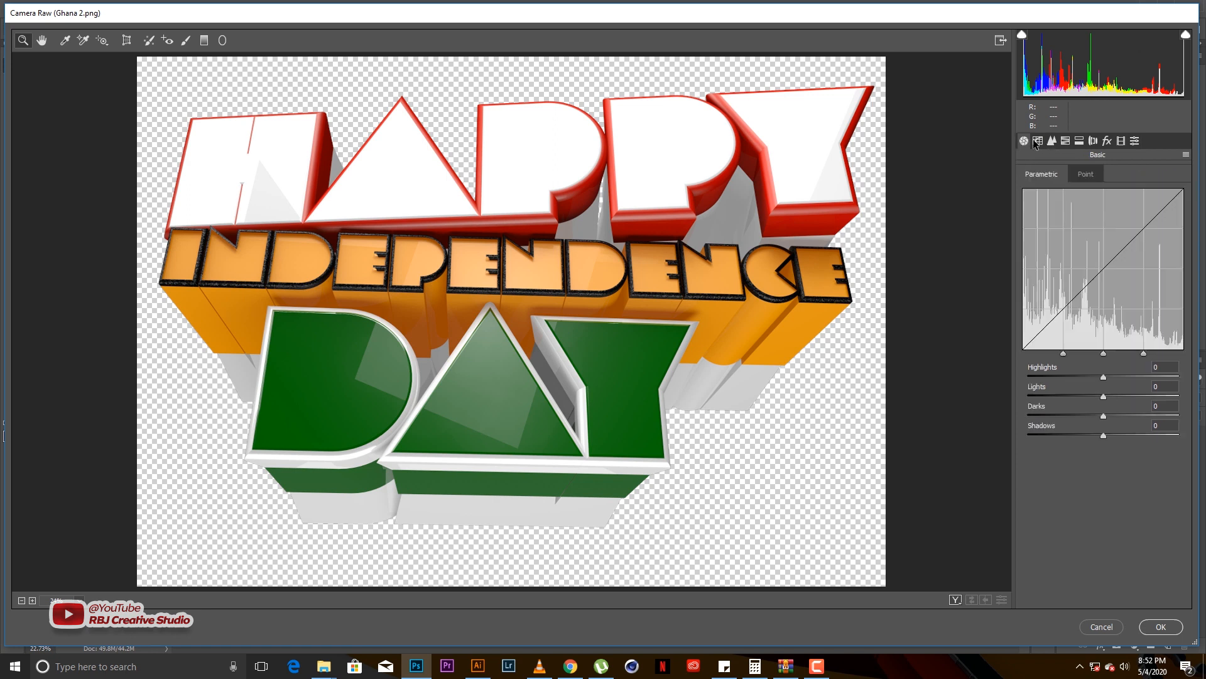
click(1053, 141)
click(1066, 142)
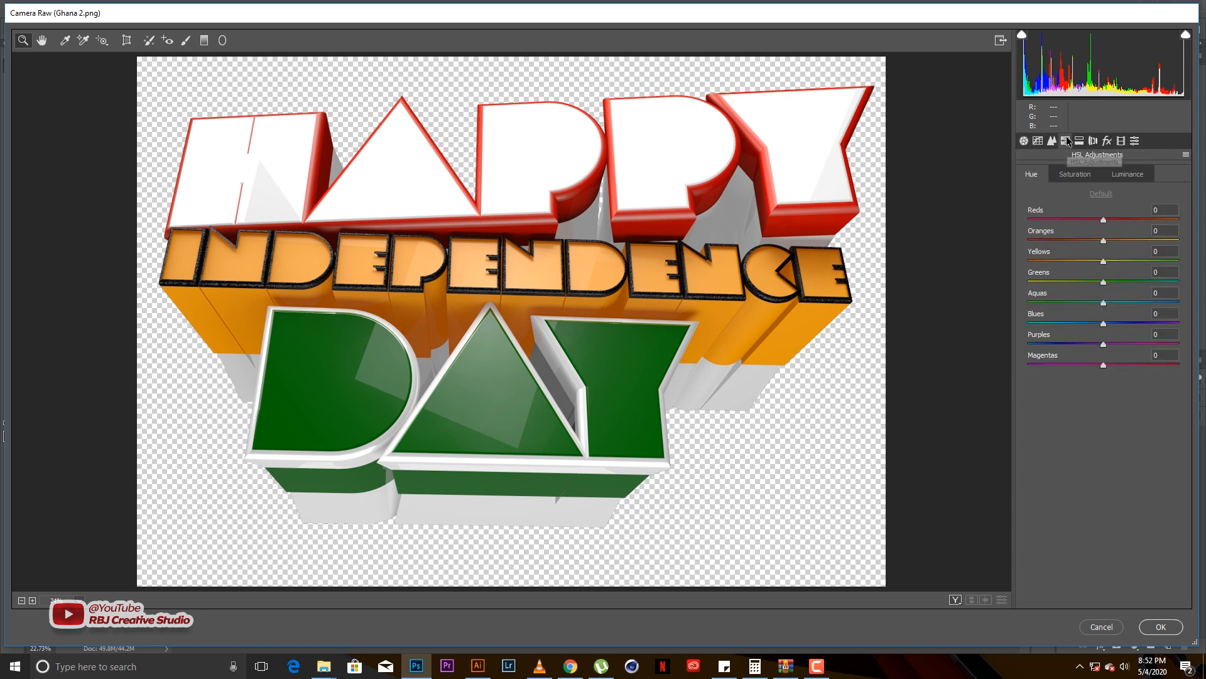
click(1024, 142)
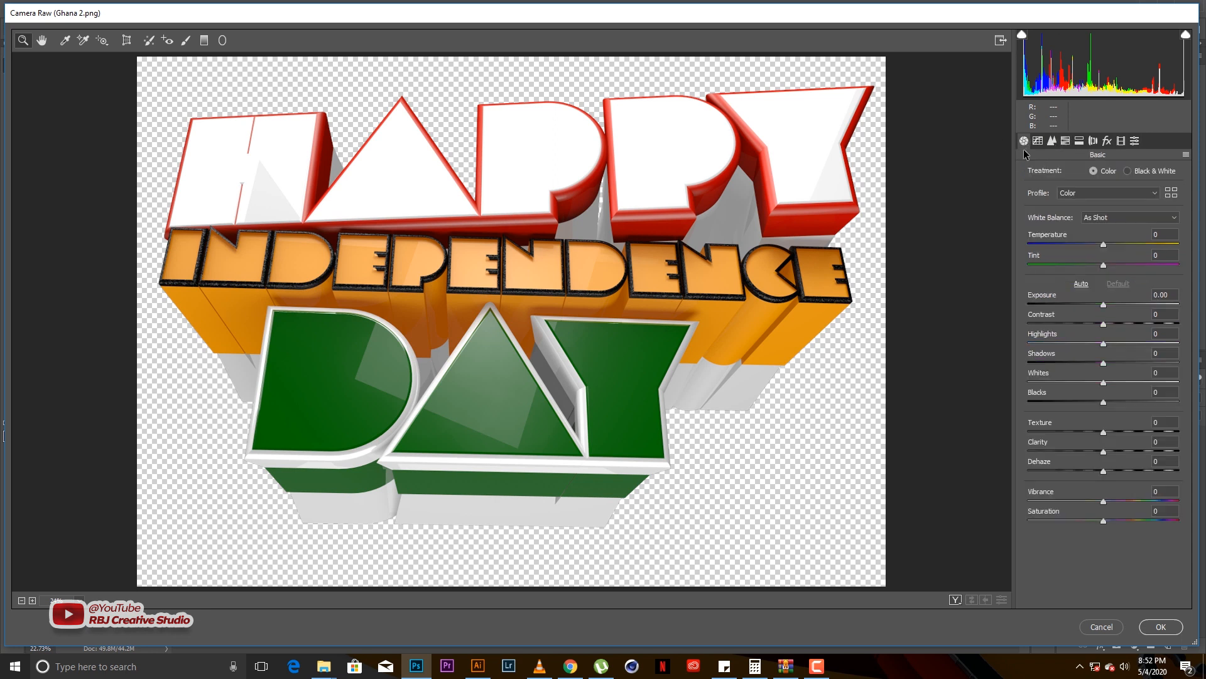
- Try the Monochrome profile on the lettering and restore the Color profile
click(1070, 193)
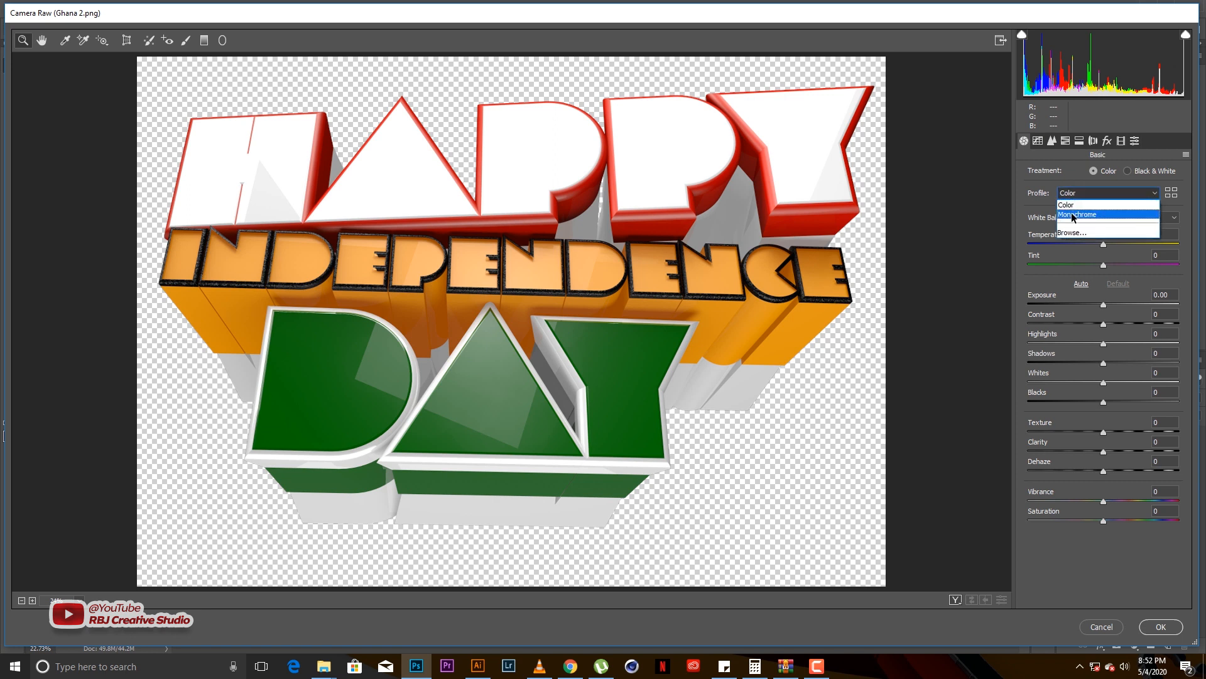
click(1074, 215)
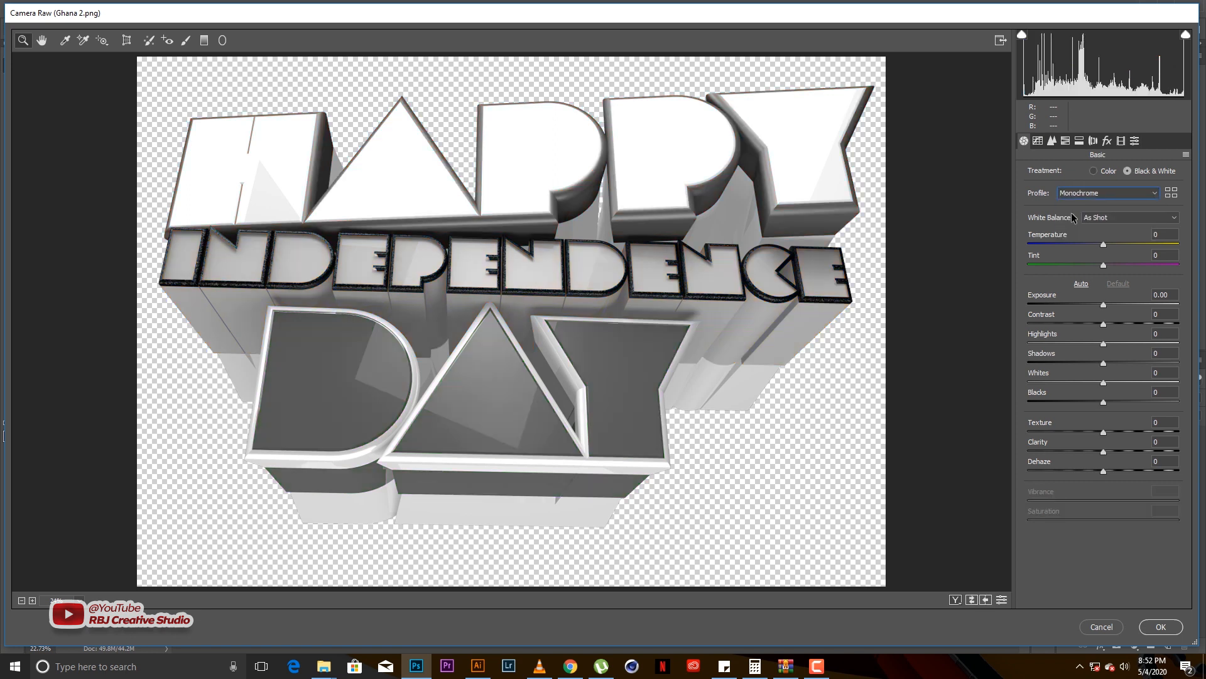
click(1076, 193)
click(1077, 203)
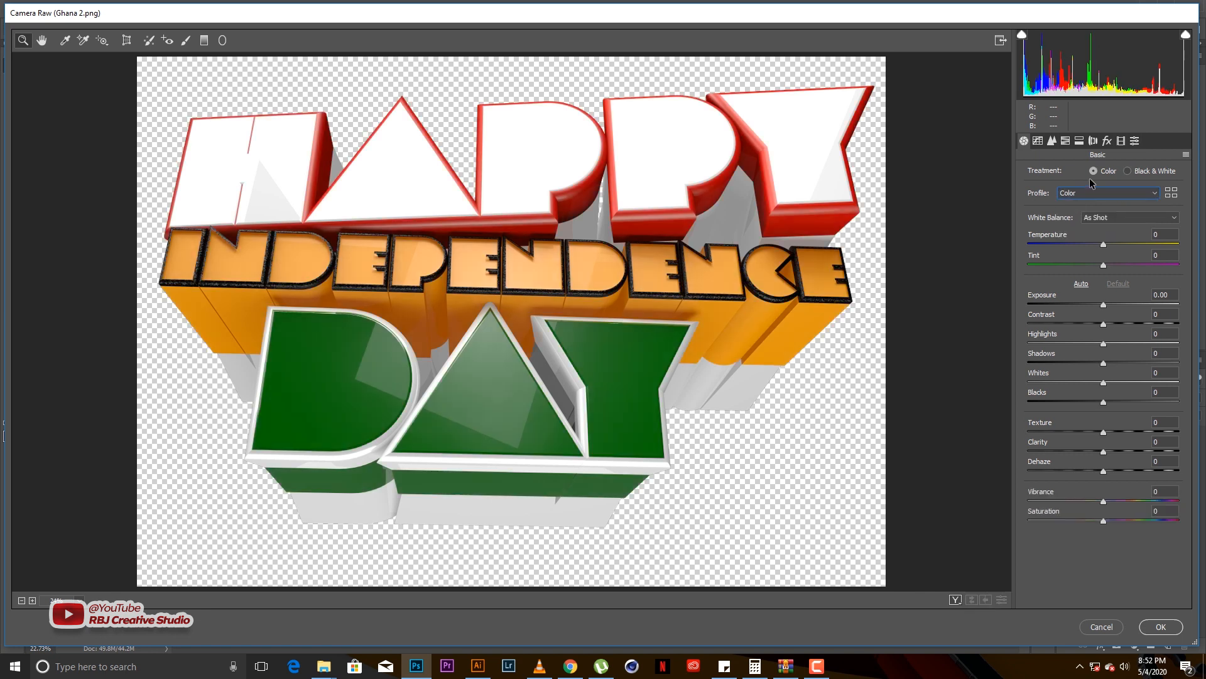
- Try the white balance temperature at -38 and +50, and reset it to 0
click(1100, 217)
click(1101, 217)
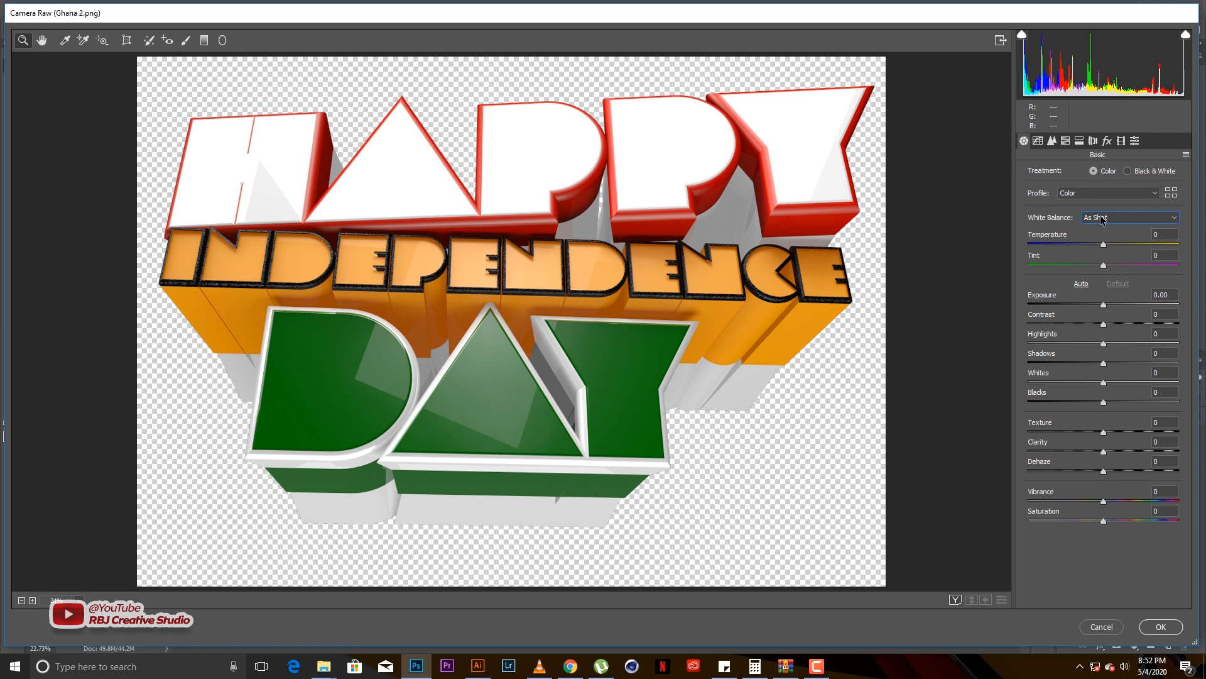
click(1101, 240)
drag(1102, 244, 1076, 248)
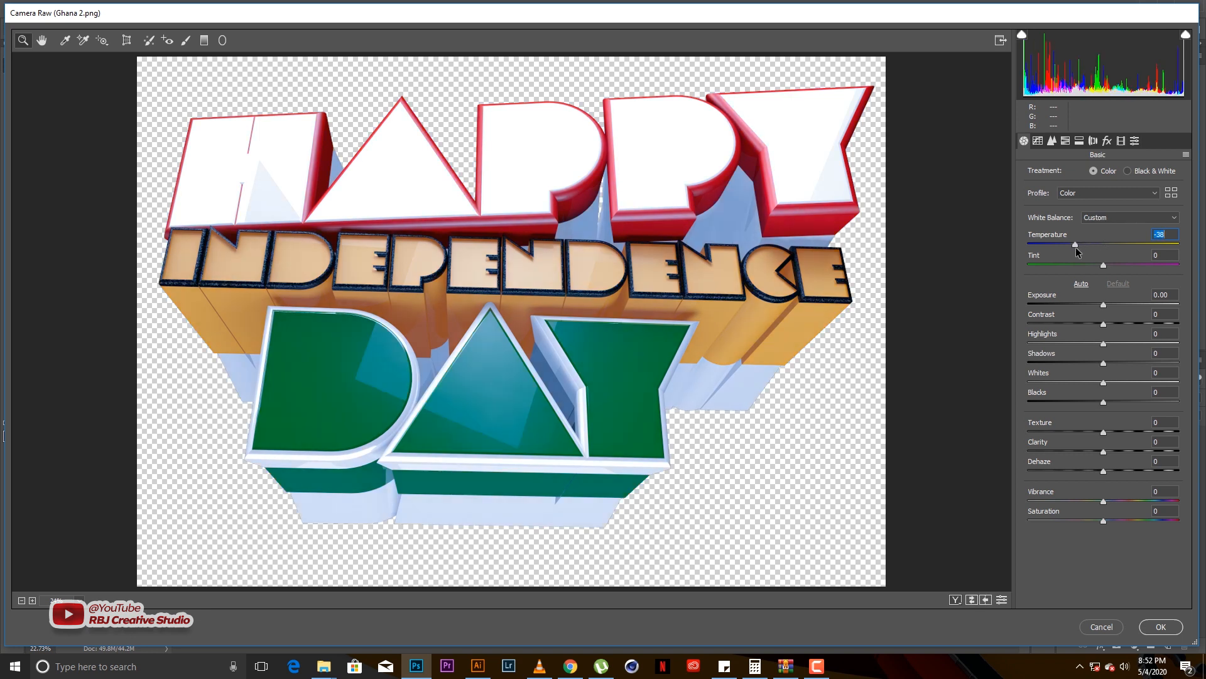
drag(1076, 243, 1141, 245)
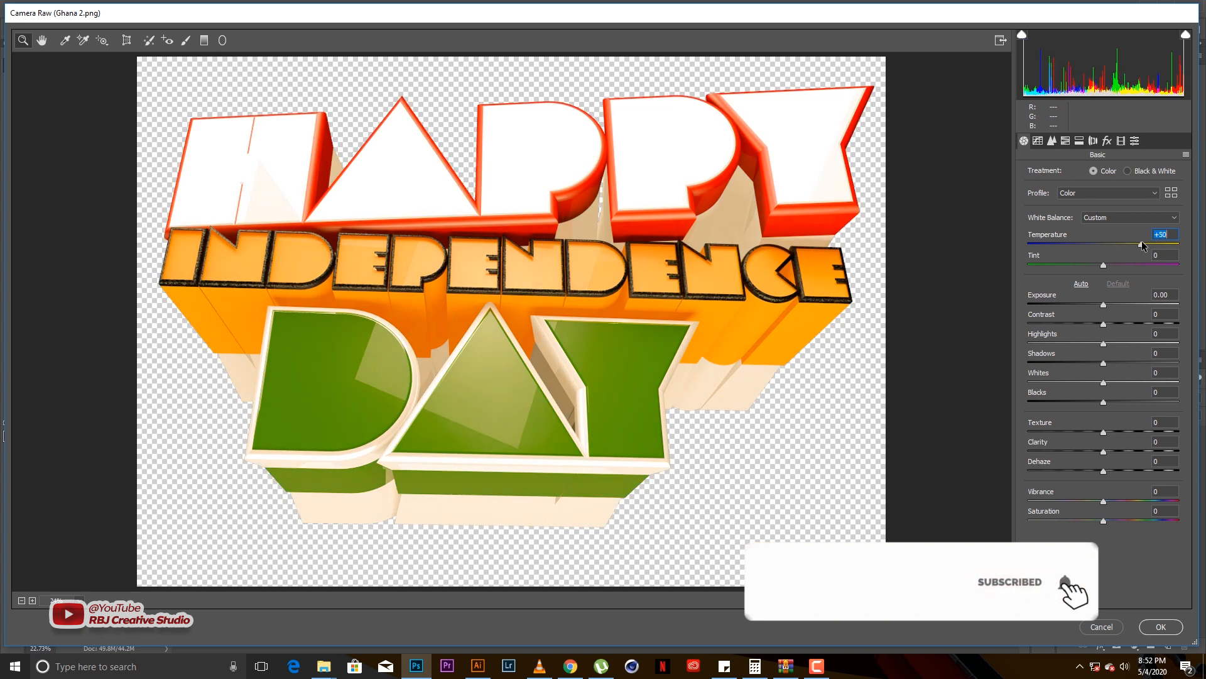
double_click(1141, 243)
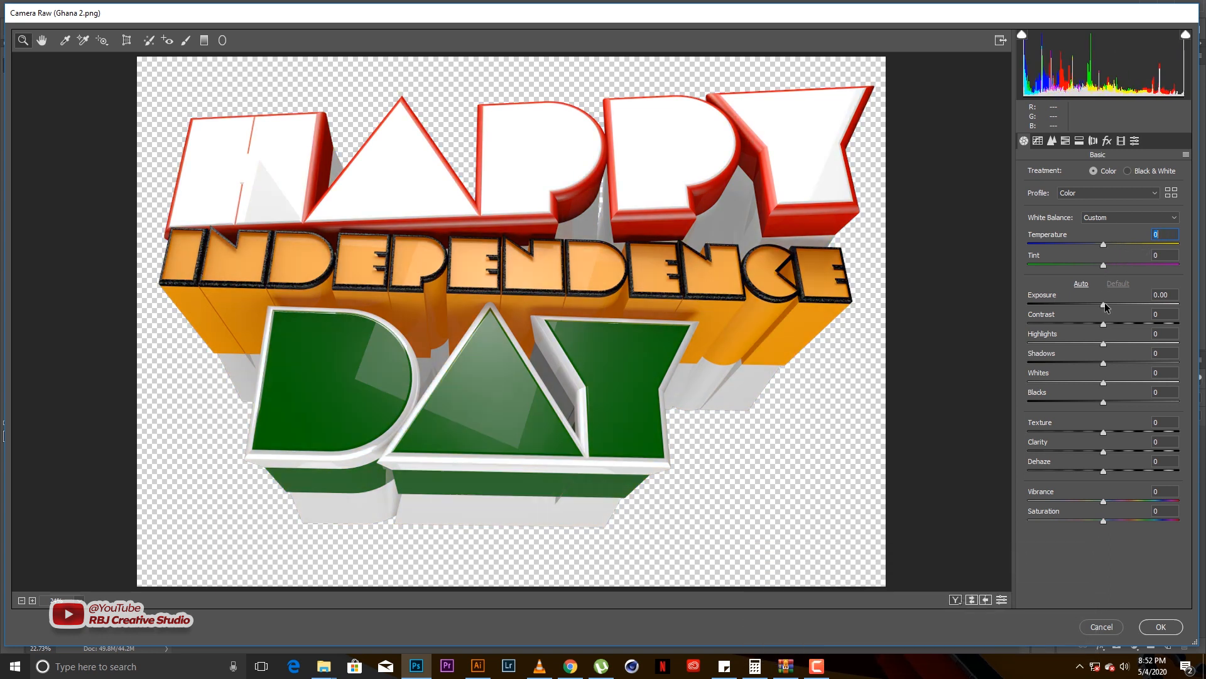
- Set the lettering's Exposure to +0.45, Contrast to +23 and Highlights to +59
drag(1107, 308, 1111, 304)
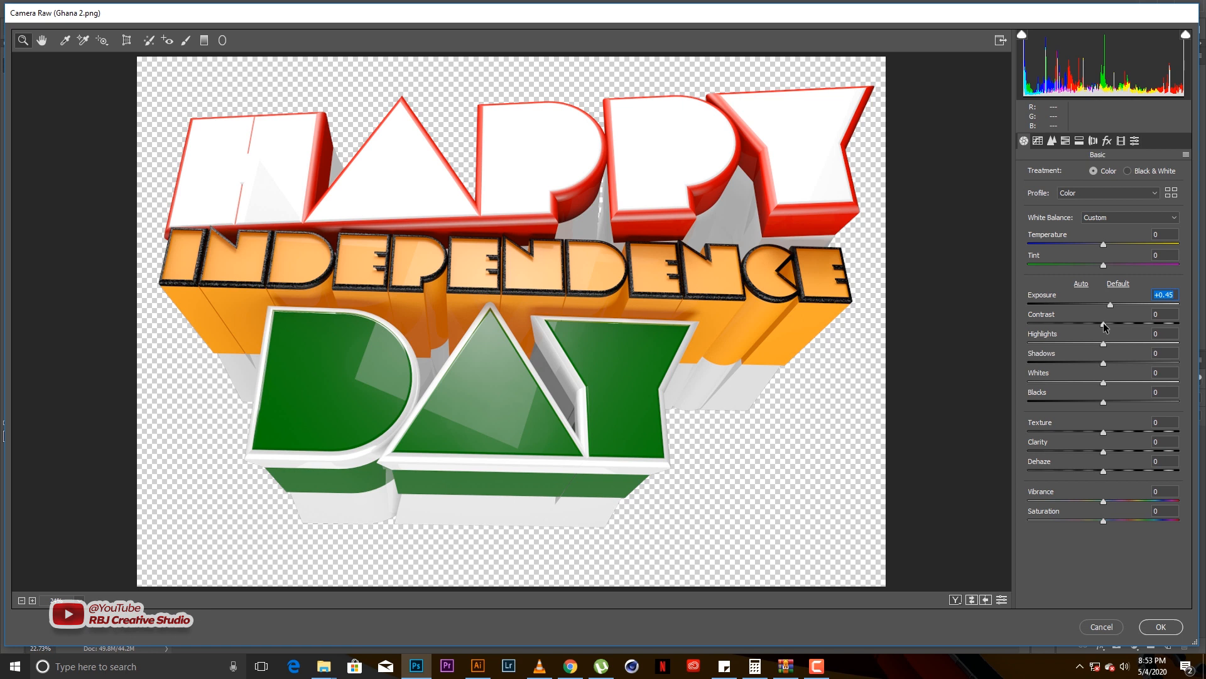
drag(1103, 322, 1121, 325)
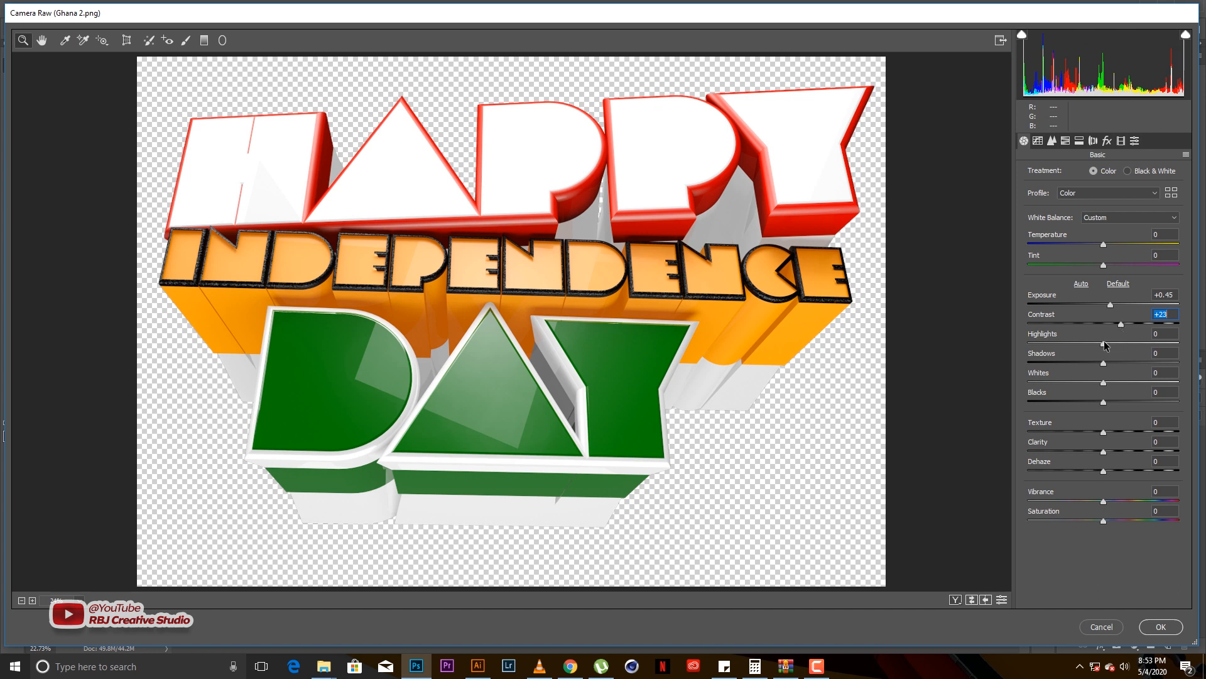
drag(1104, 344, 1046, 345)
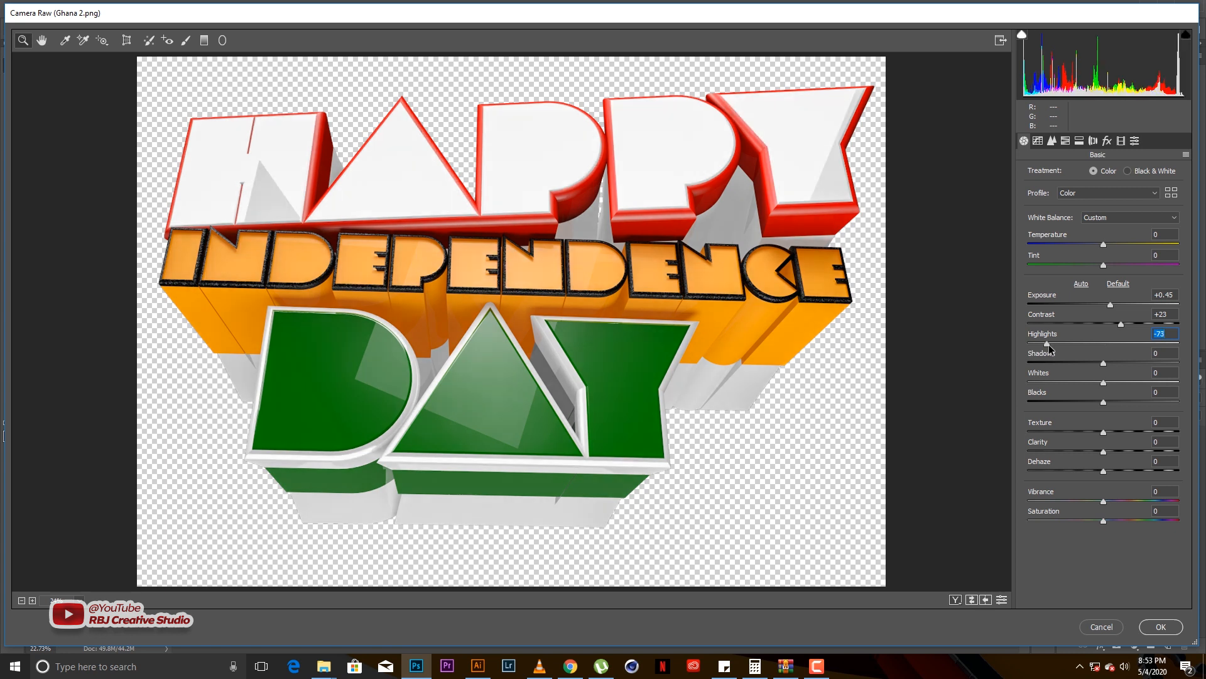
drag(1048, 344, 1148, 341)
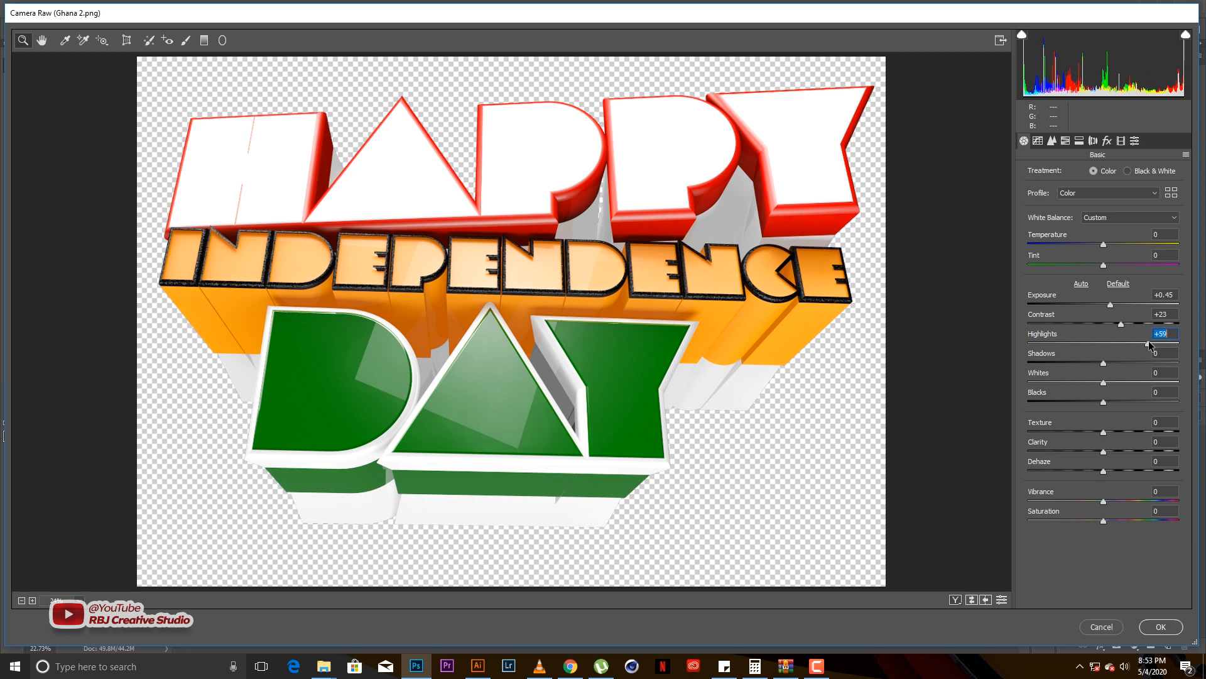
- Set the lettering's Highlights to -37 and Shadows to +21
drag(1148, 341, 1076, 345)
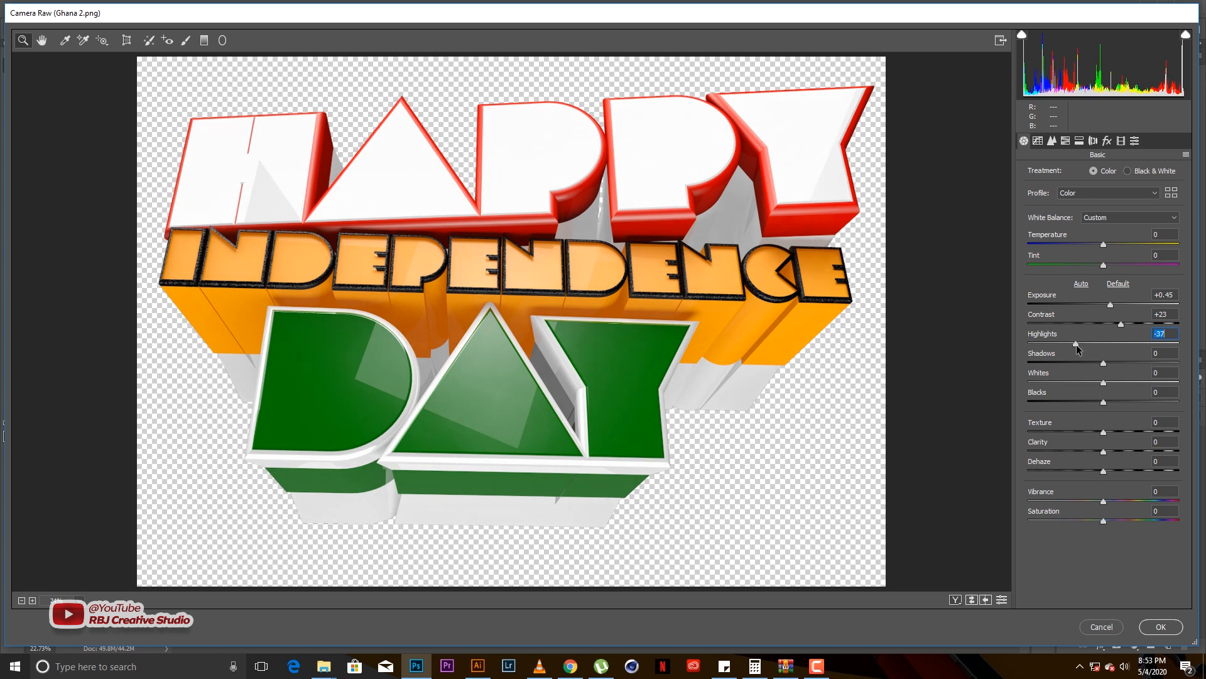
click(1106, 364)
drag(1104, 361, 1119, 363)
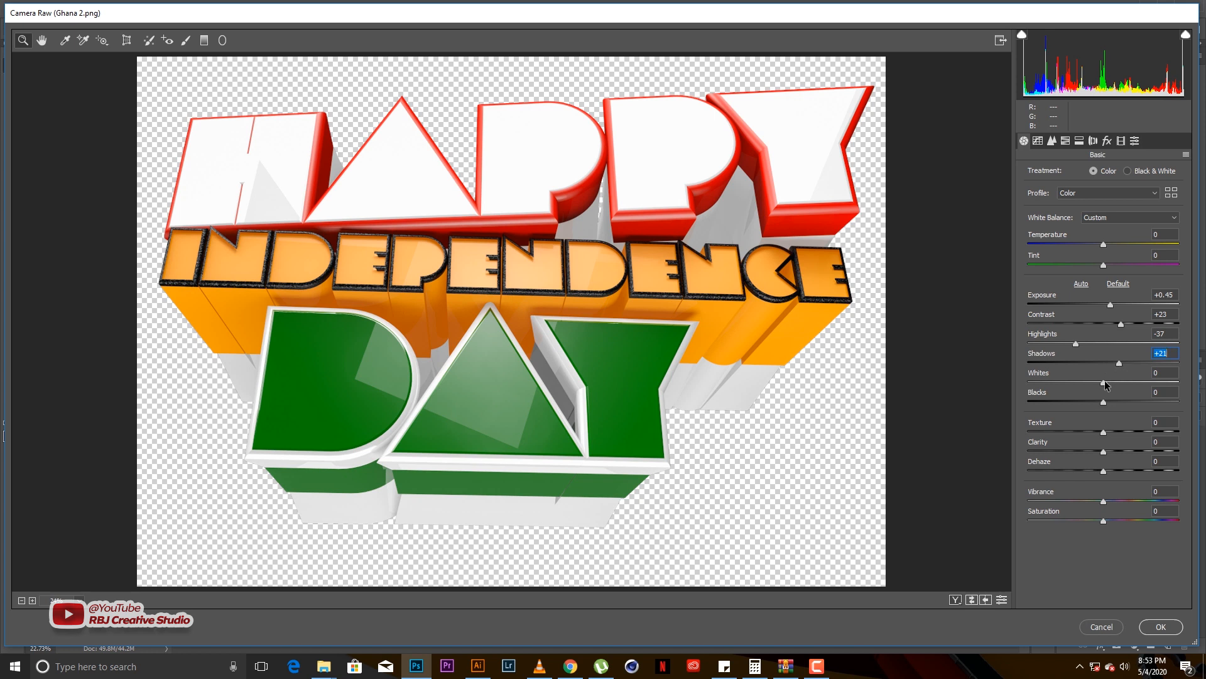
- Set the lettering's Whites to -32 and Blacks to -27
click(1106, 385)
drag(1106, 384, 1080, 388)
key(Down)
key(Down)
key(Down)
key(Down)
key(Down)
key(Down)
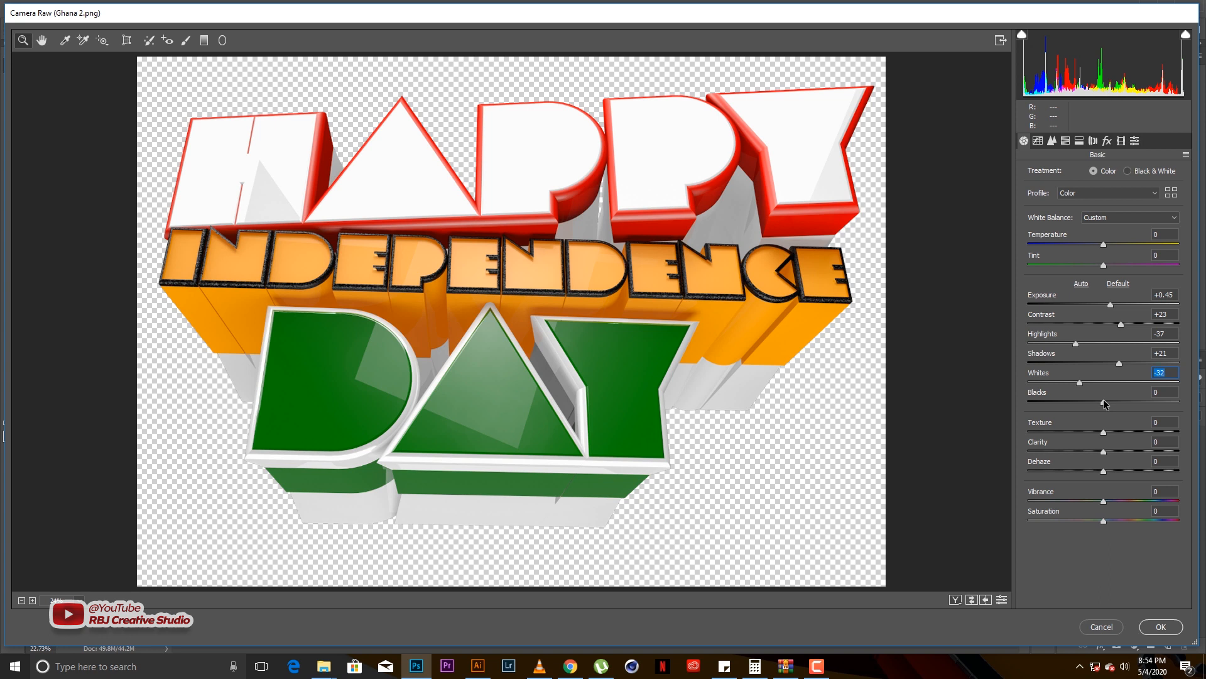
drag(1103, 398, 1084, 401)
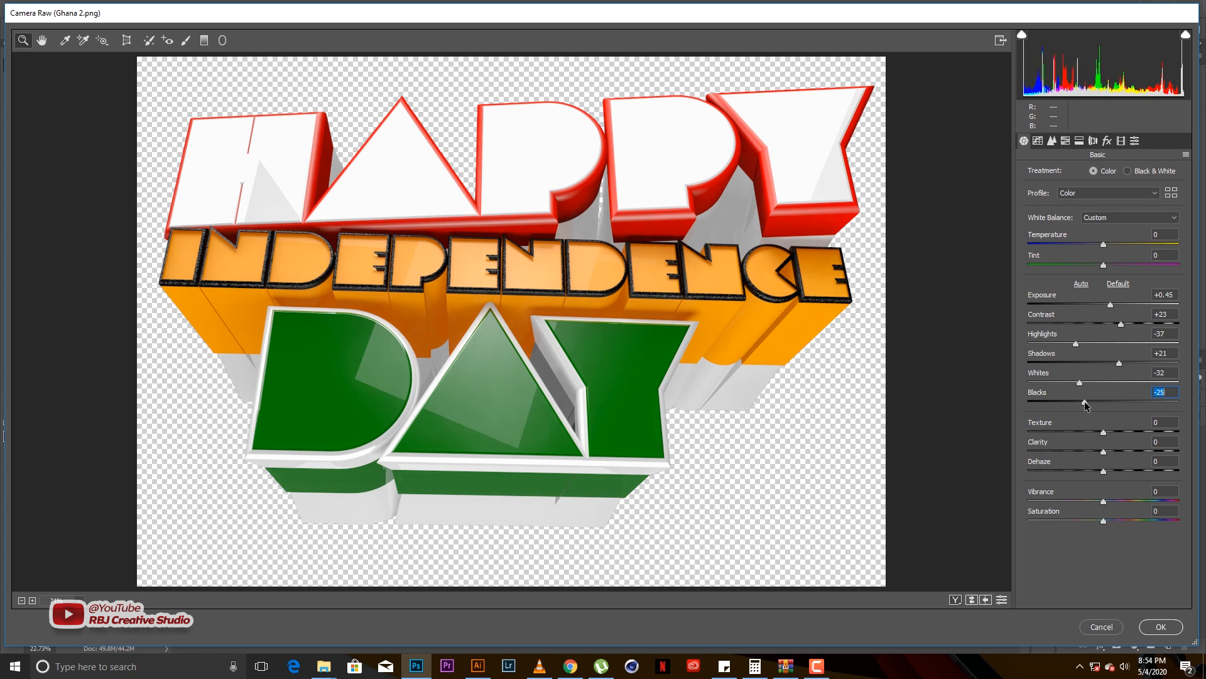
drag(1084, 401, 1083, 401)
- Compare the lettering before and after the adjustments in side-by-side and stacked views, and return to the single preview
click(955, 600)
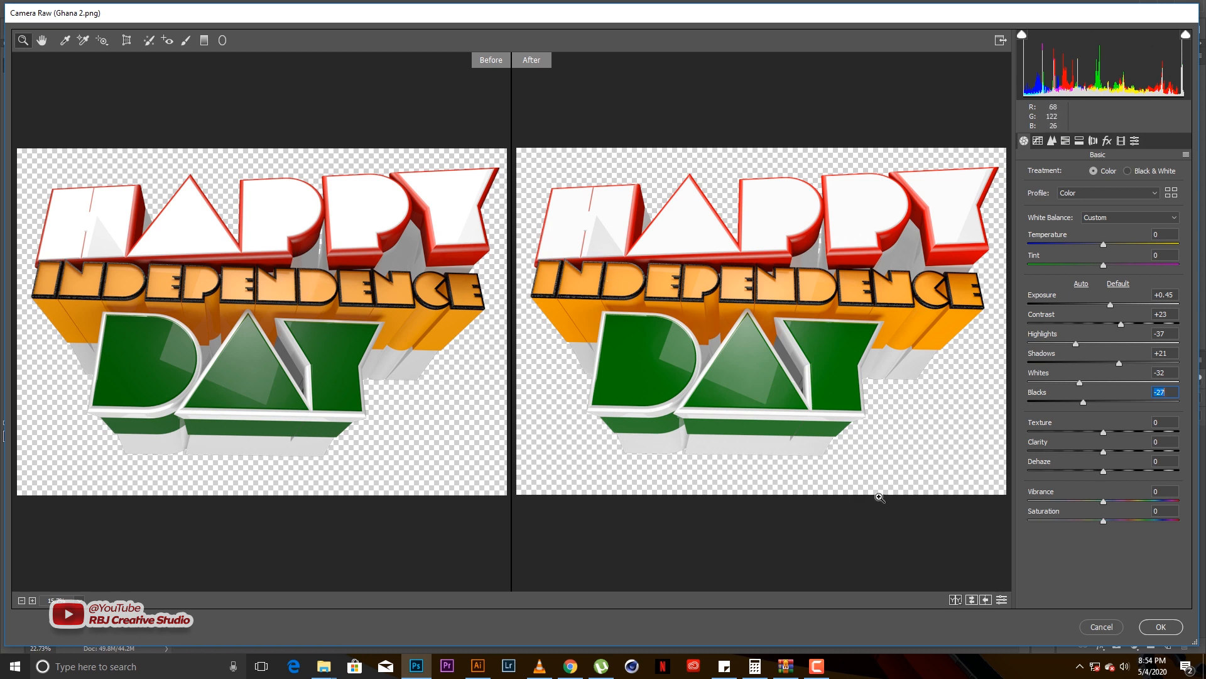
click(953, 600)
click(954, 600)
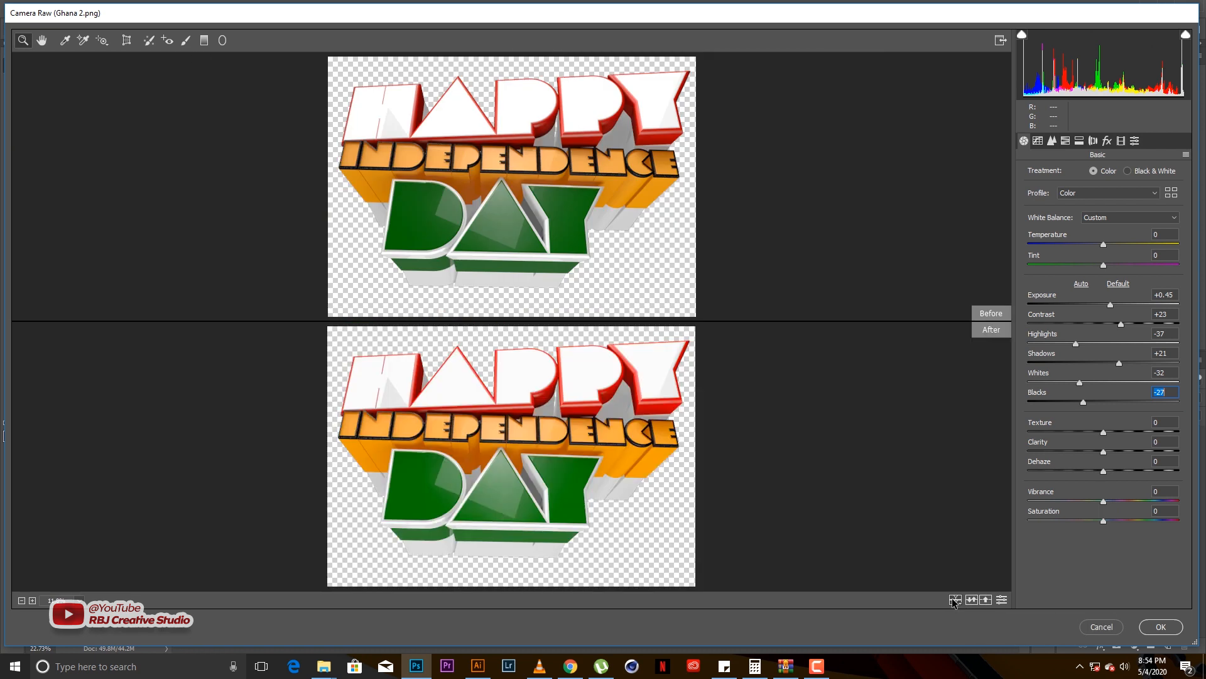
click(953, 600)
click(953, 600)
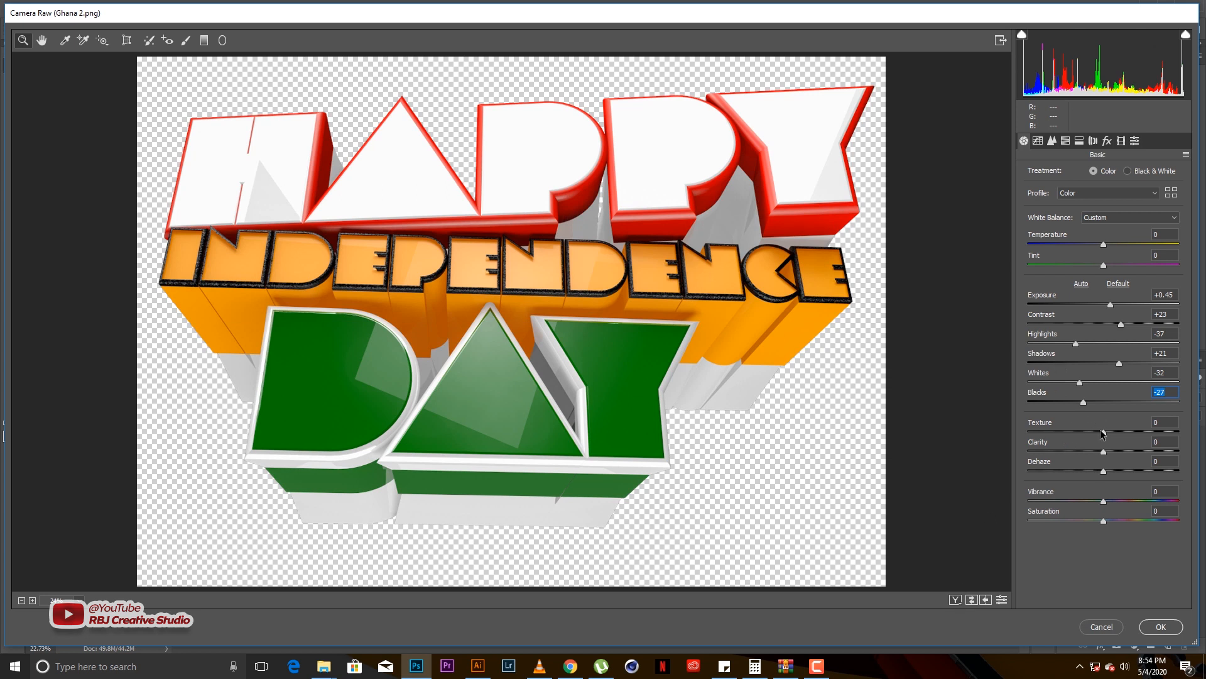
- Set the lettering's Texture to +23, Clarity to +20 and Dehaze to +30
drag(1103, 432, 1120, 434)
drag(1105, 454, 1119, 456)
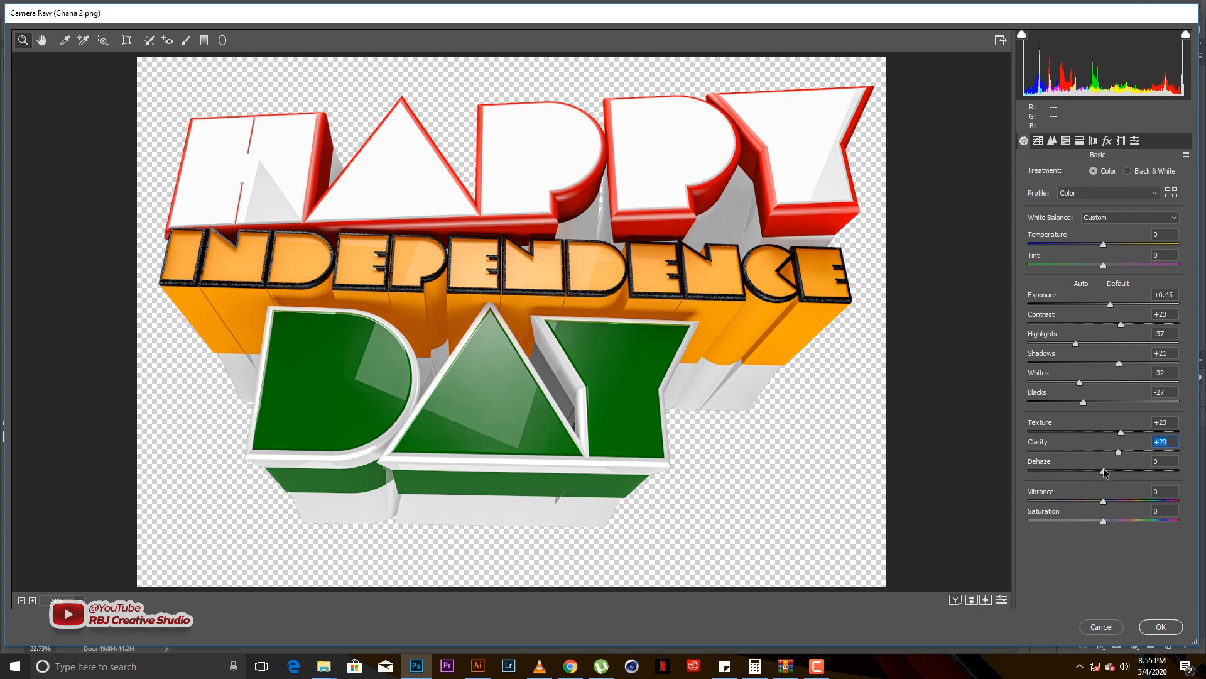
drag(1104, 470, 1054, 476)
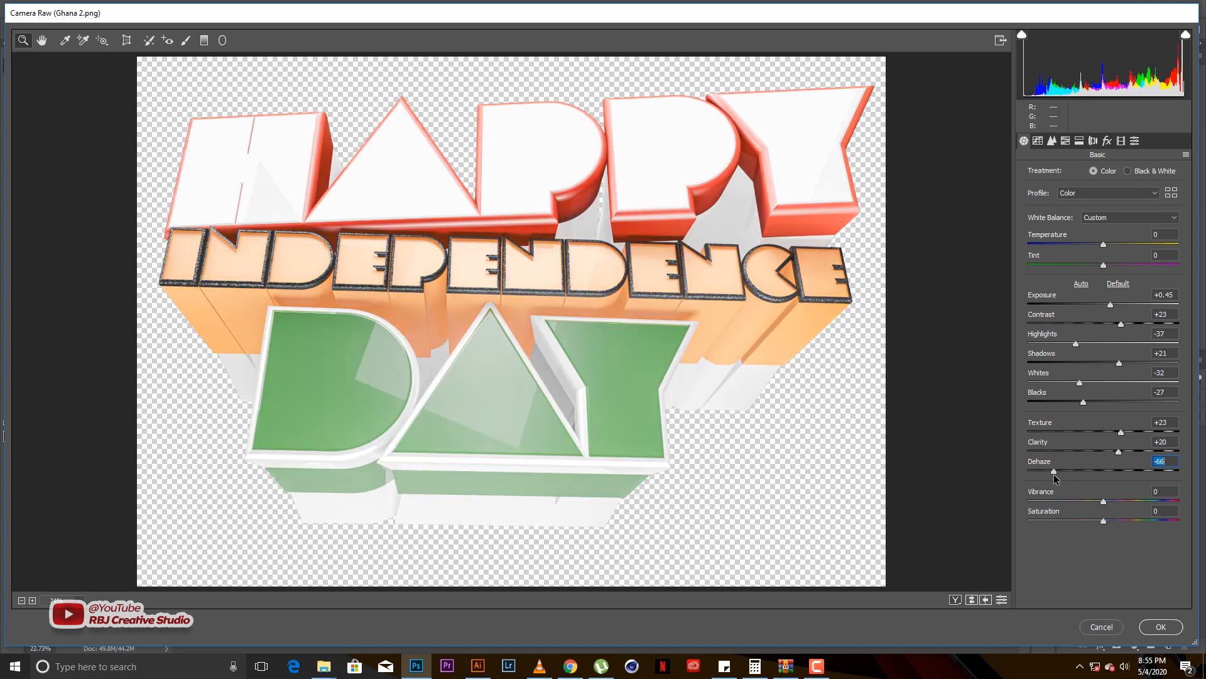
drag(1054, 473, 1129, 476)
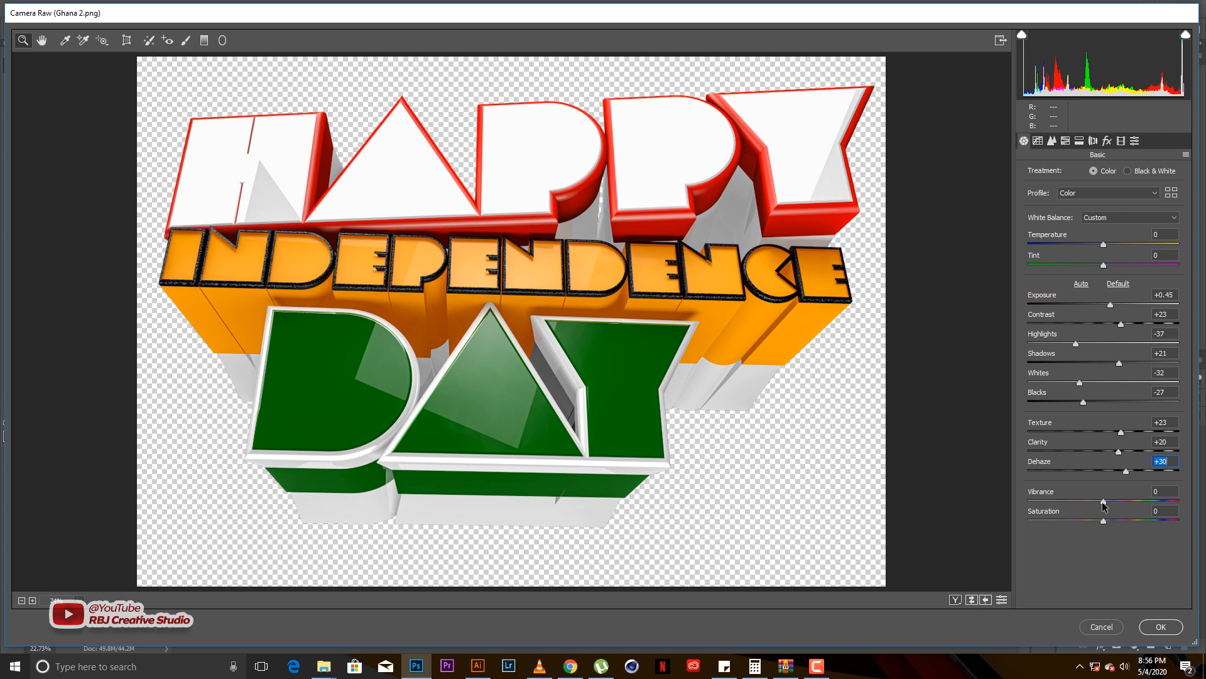
- Try a higher Vibrance on the lettering and reset it to 0
drag(1104, 503, 1114, 505)
click(1104, 521)
double_click(1114, 501)
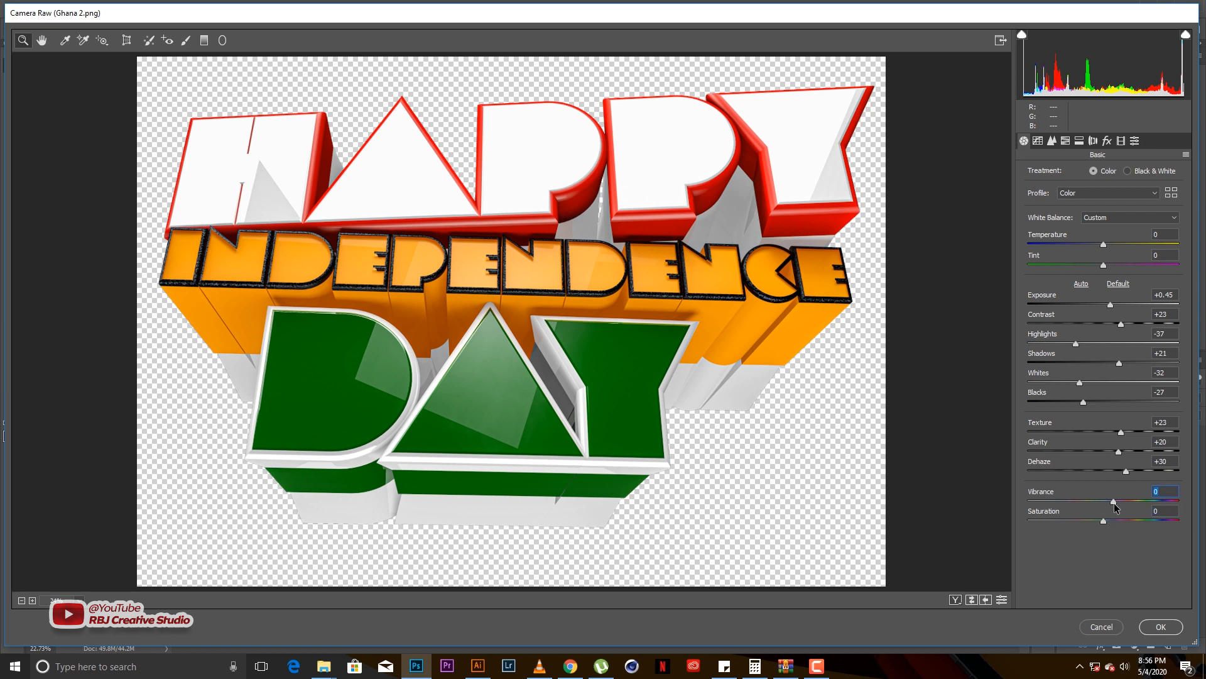
- Add a midpoint to the RGB point tone curve and raise it slightly, to input 122 and output 131
click(1038, 141)
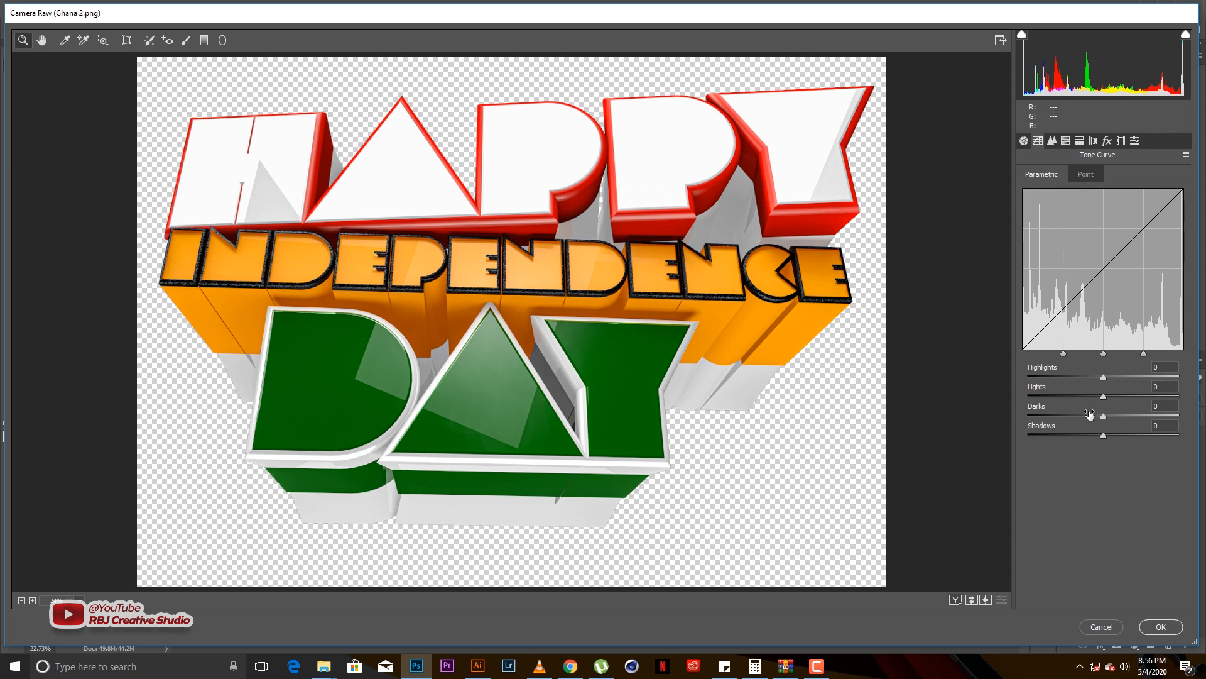
click(1024, 141)
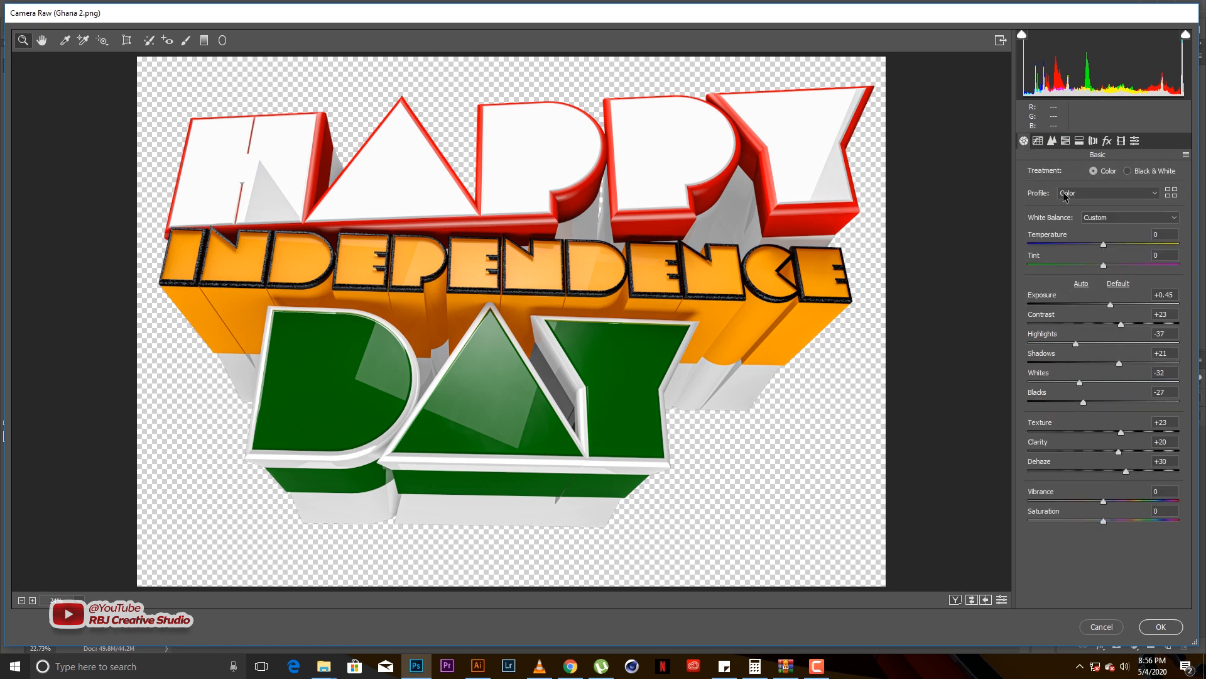
click(1034, 143)
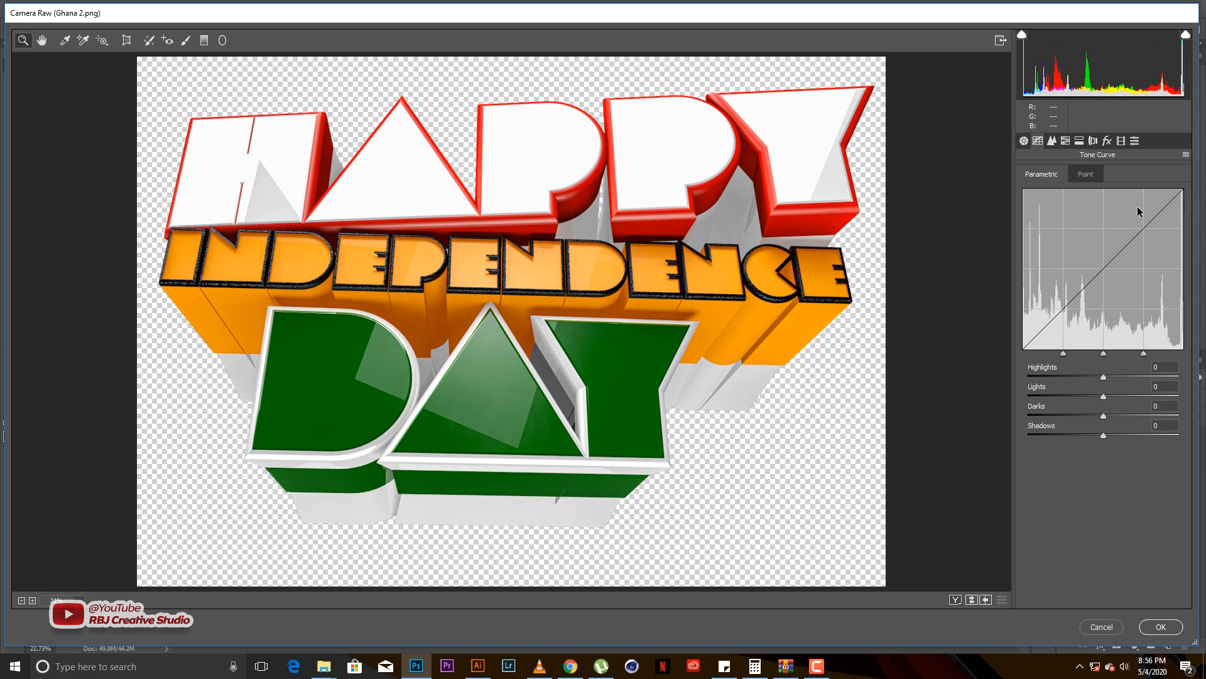
click(1083, 179)
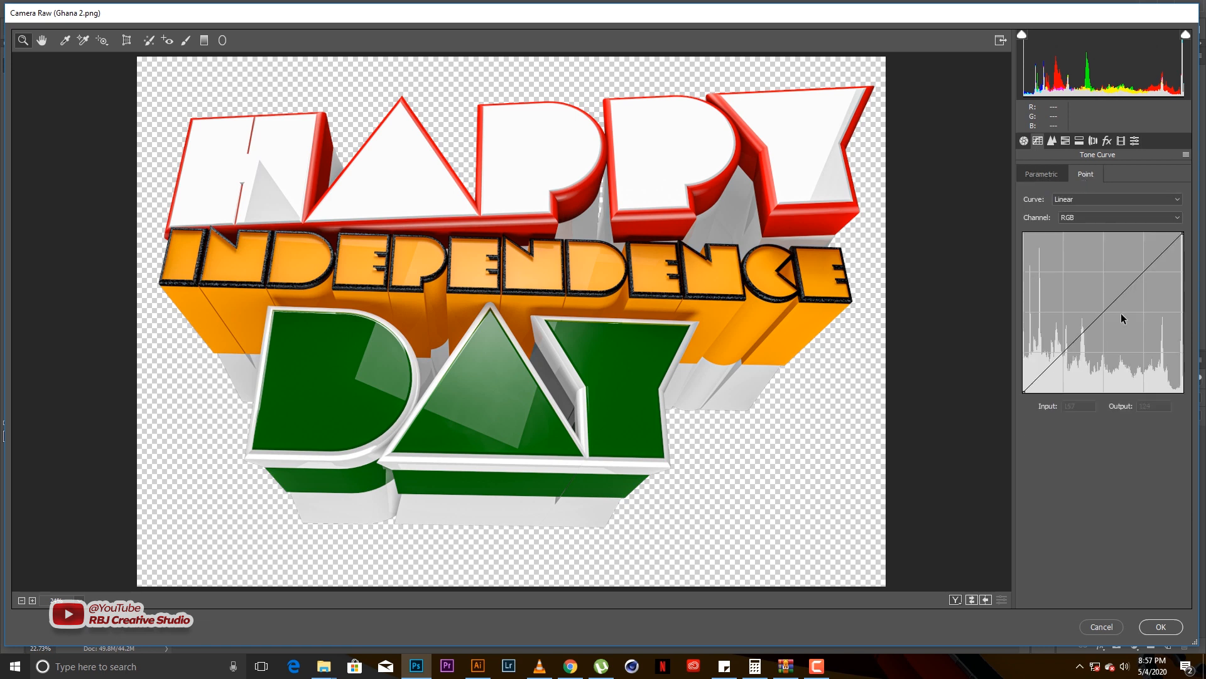
click(1101, 312)
drag(1101, 312, 1100, 311)
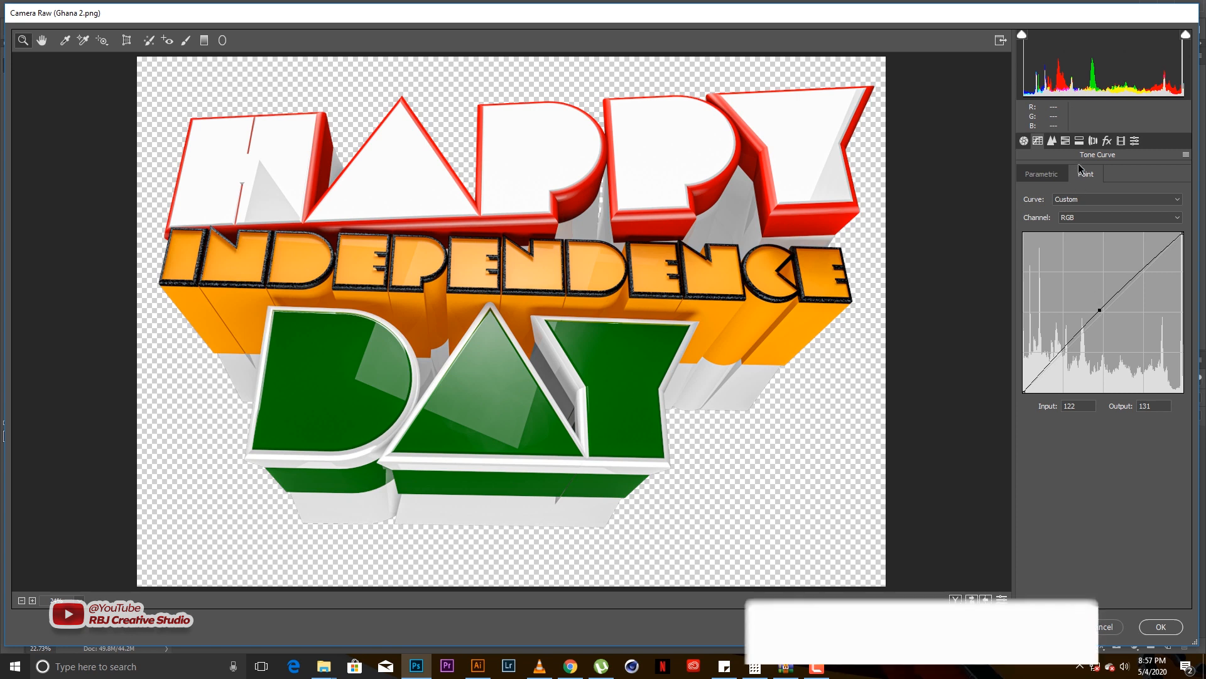
- Set the sharpening Amount to 35 and Radius to 1.3 while inspecting the INDEPENDENCE lettering up close
click(1050, 142)
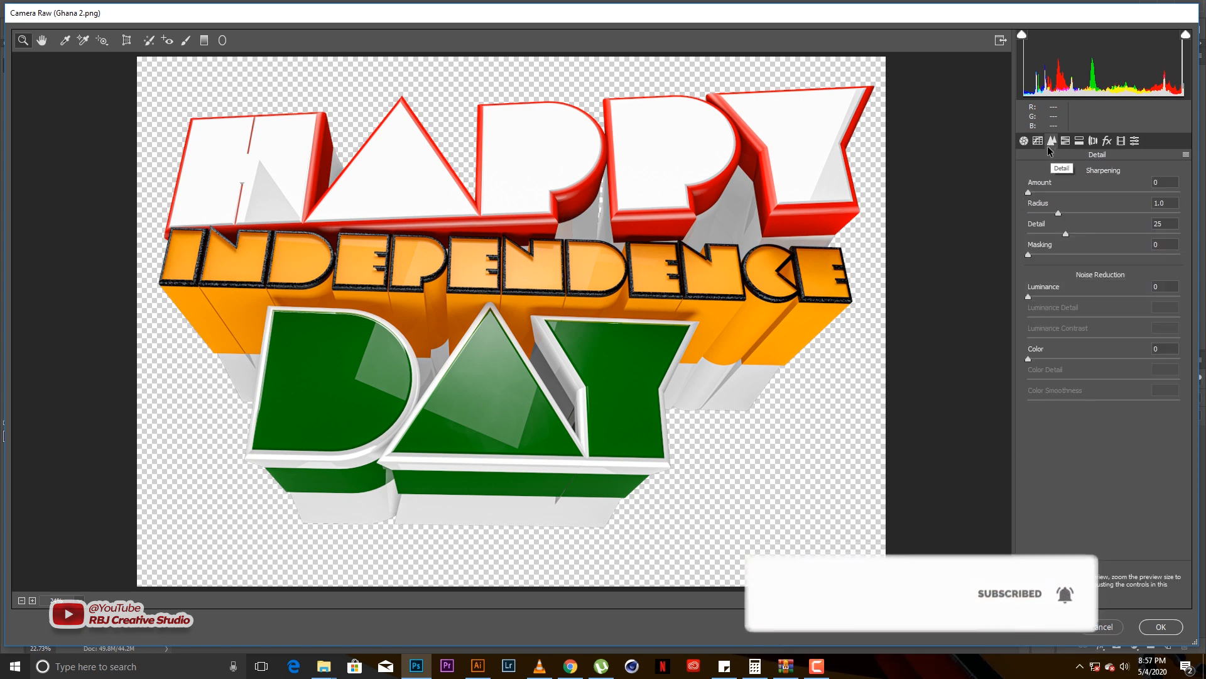
drag(370, 180, 661, 374)
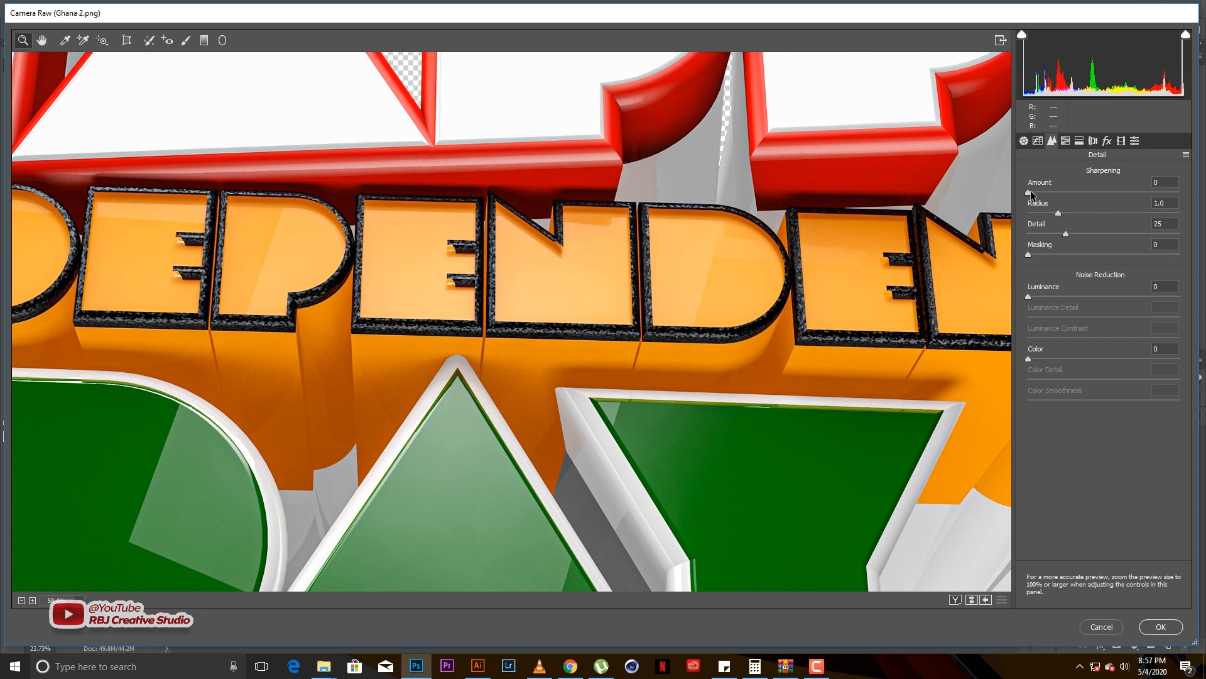
drag(1029, 192, 1073, 191)
drag(1178, 199, 1181, 198)
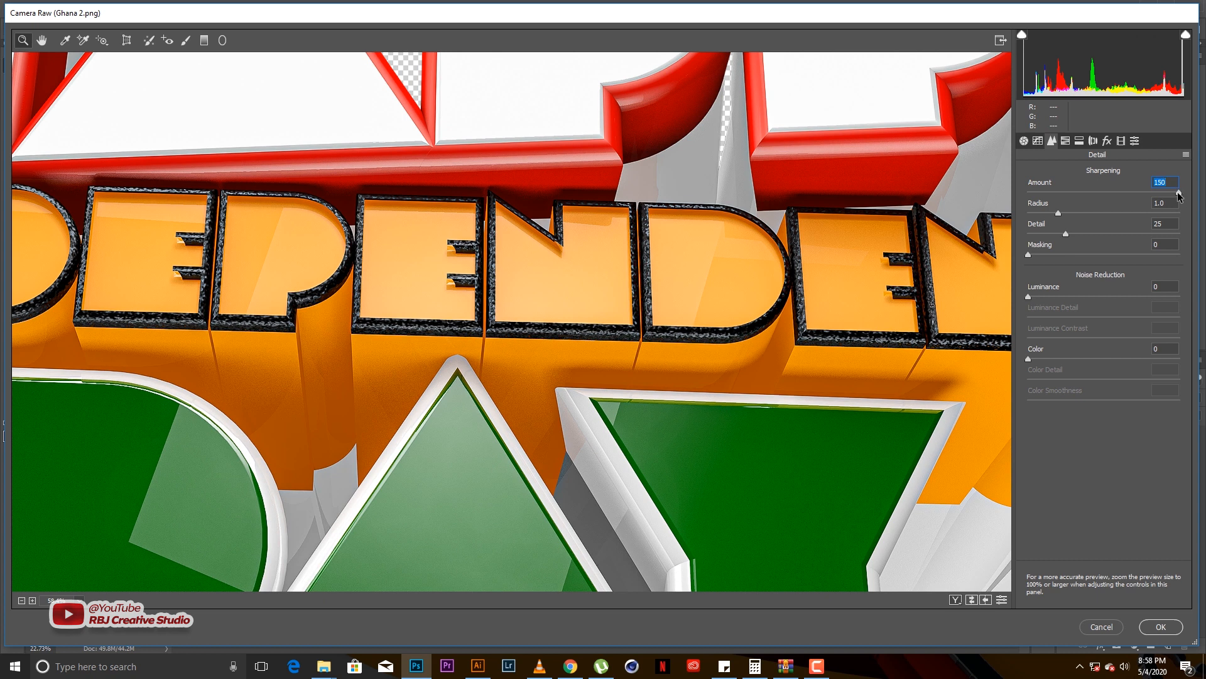
text(1)
text(35)
click(1057, 210)
click(1075, 214)
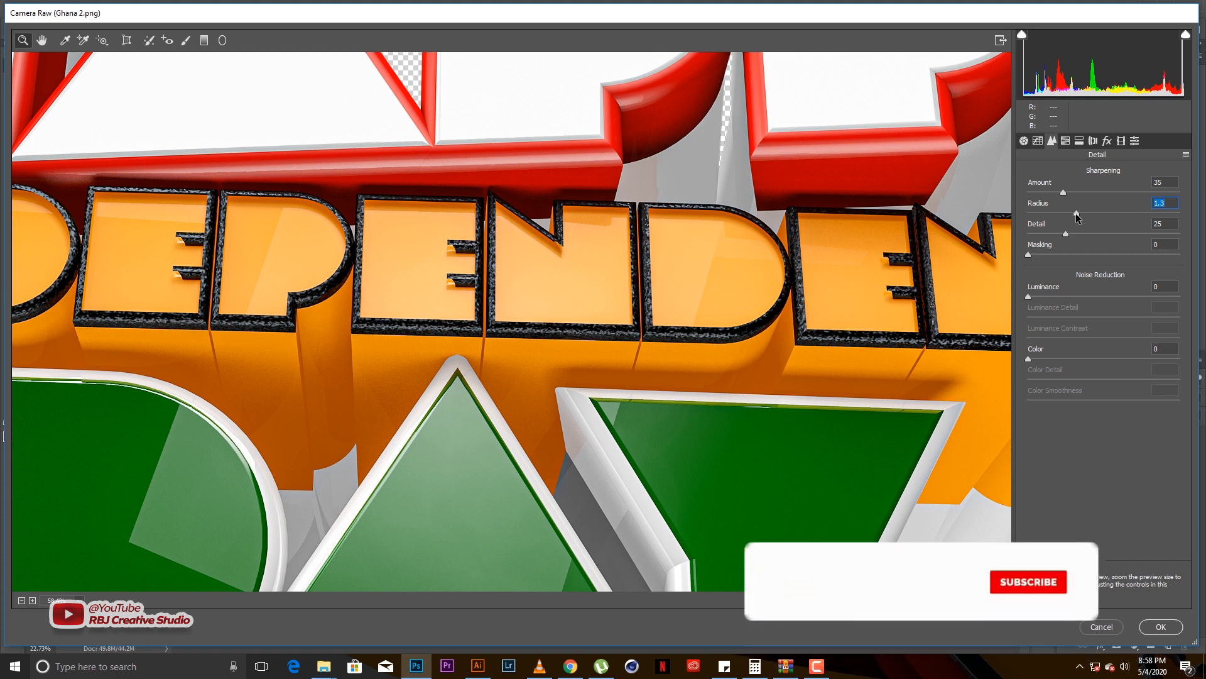
- Set the sharpening Detail to 26 and Masking to 16
click(1047, 234)
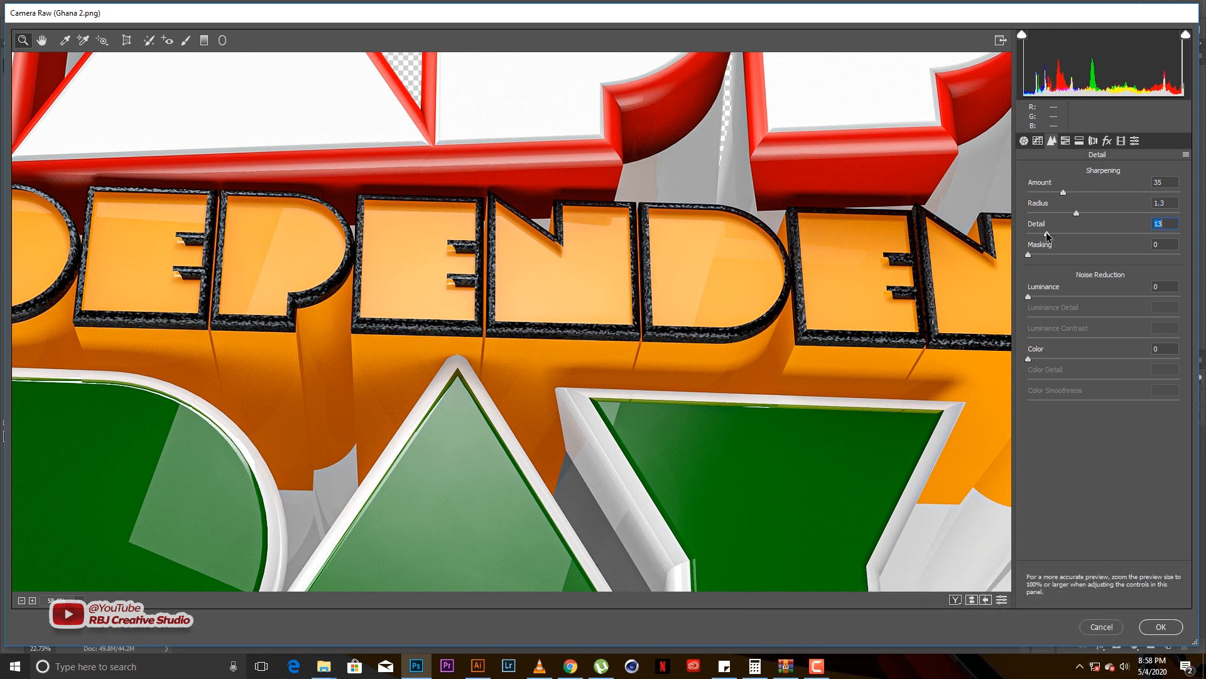
drag(1047, 235, 1135, 231)
click(1067, 235)
drag(1029, 254, 1036, 255)
alt+click(1061, 261)
drag(1069, 260, 1076, 260)
- Try noise reduction with Luminance 21, Luminance Detail 48, Luminance Contrast 14 and Color 17, and reset Luminance and Color to 0
drag(1028, 296, 1060, 300)
click(1062, 298)
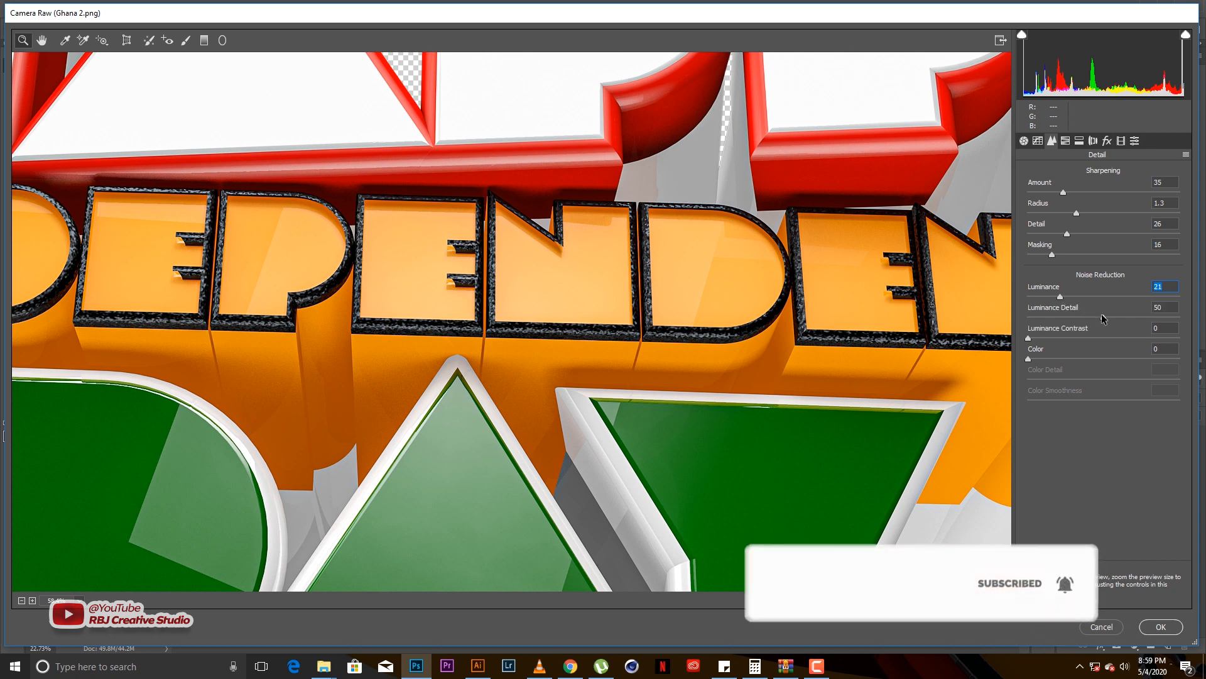
click(1100, 317)
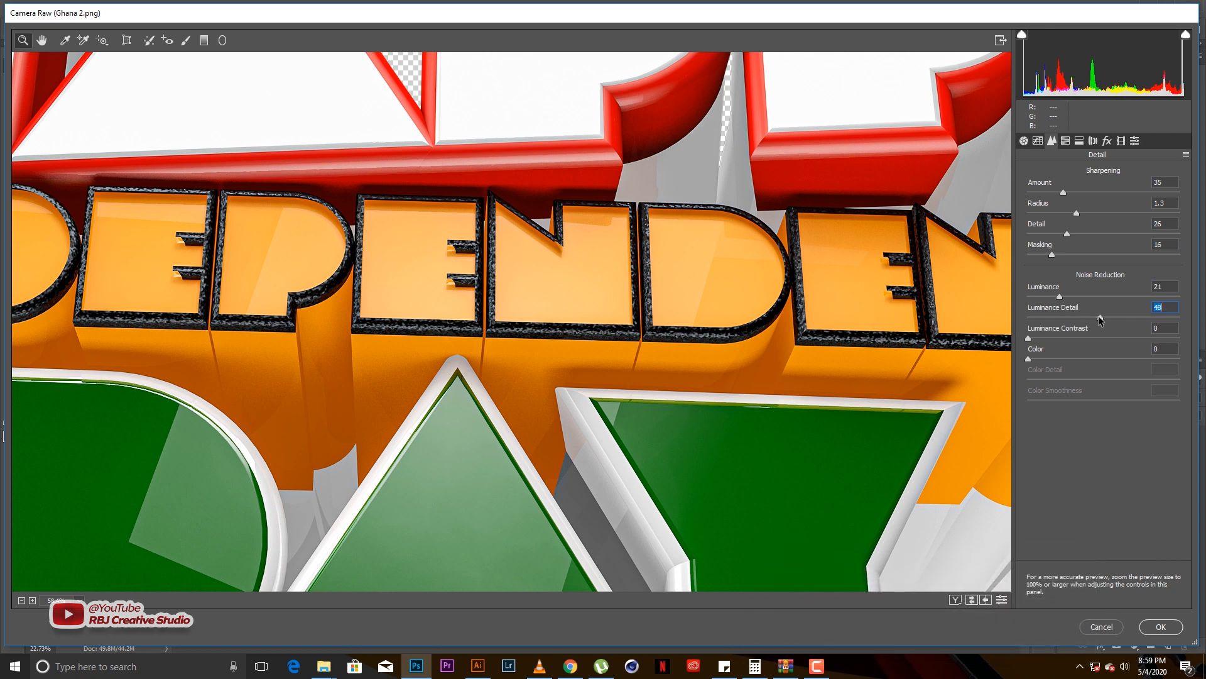
drag(1028, 339, 1051, 339)
drag(1030, 358, 1037, 360)
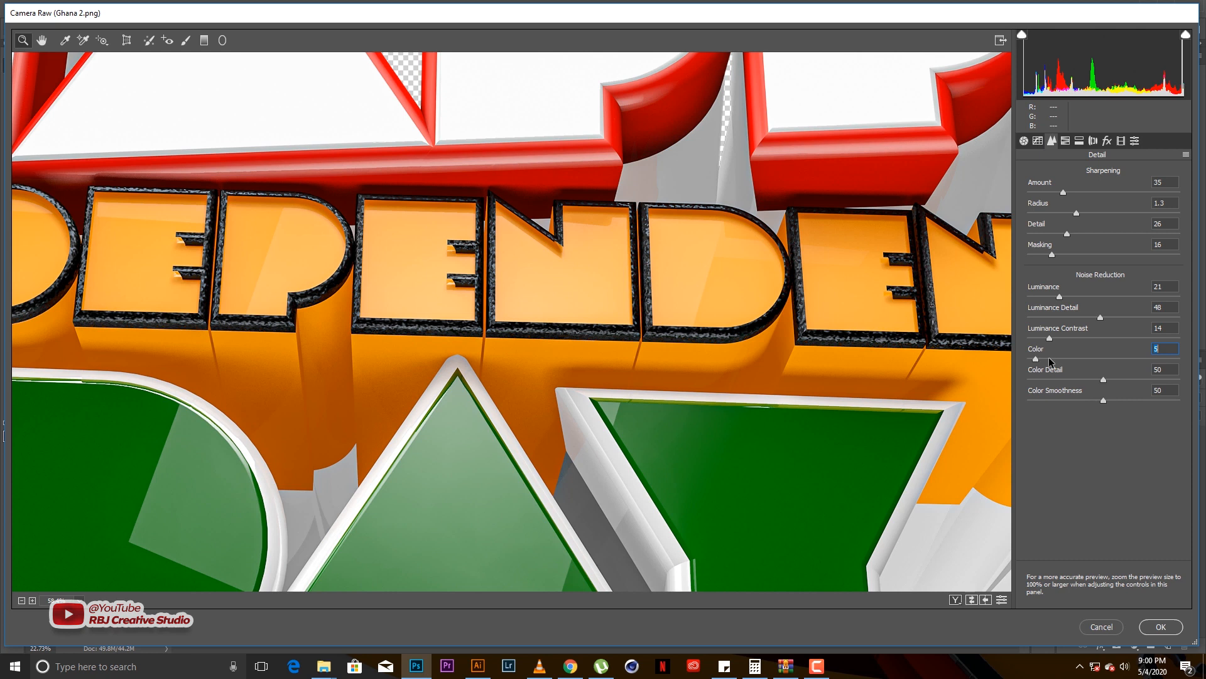
click(1050, 361)
click(1055, 360)
double_click(1059, 297)
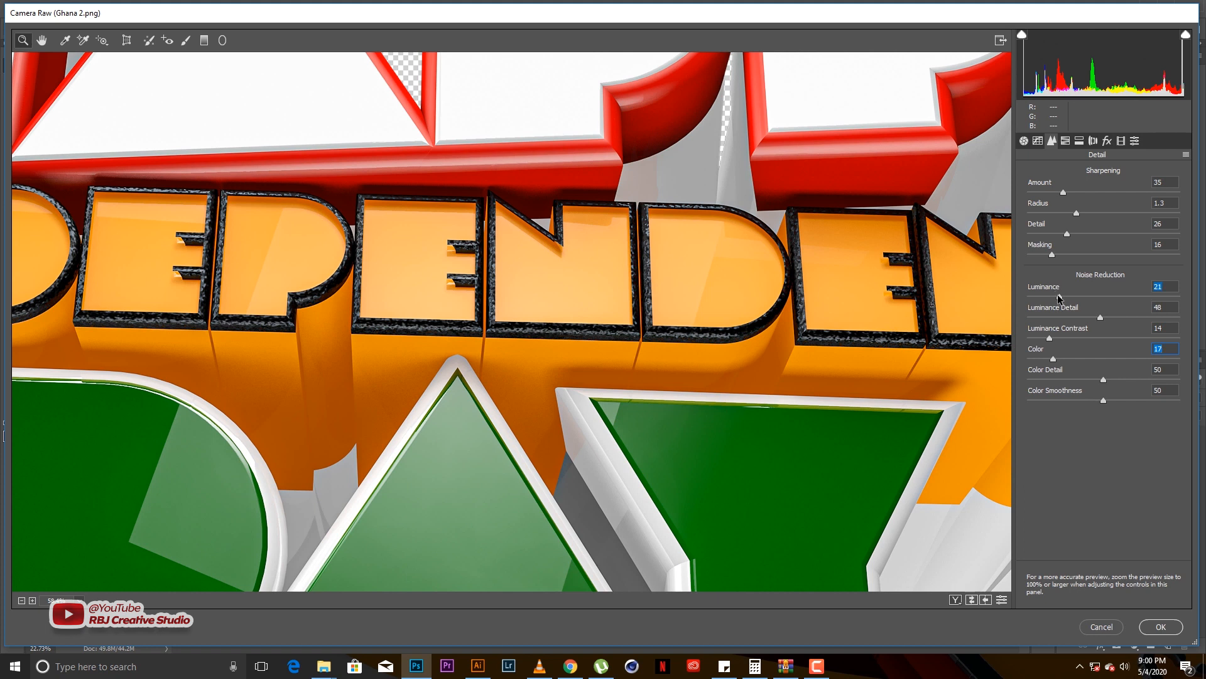
double_click(1054, 359)
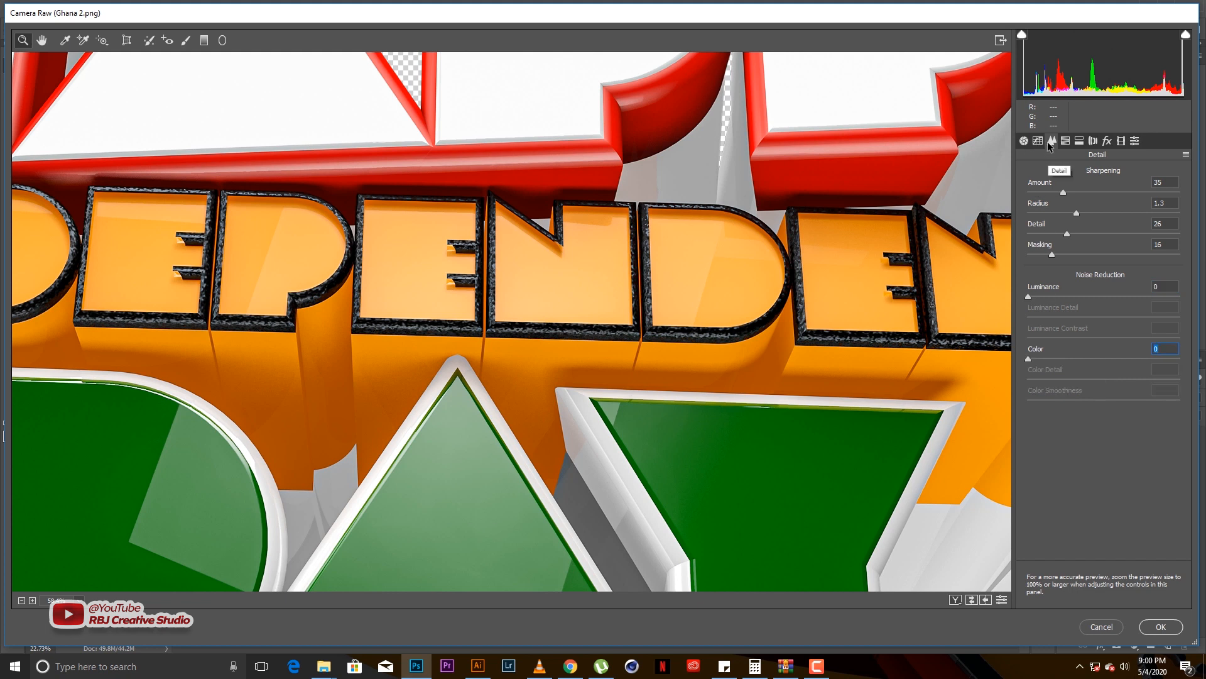
- Fit the whole lettering in view and set the HSL saturation of Reds to +49 and Oranges to +20
click(1065, 141)
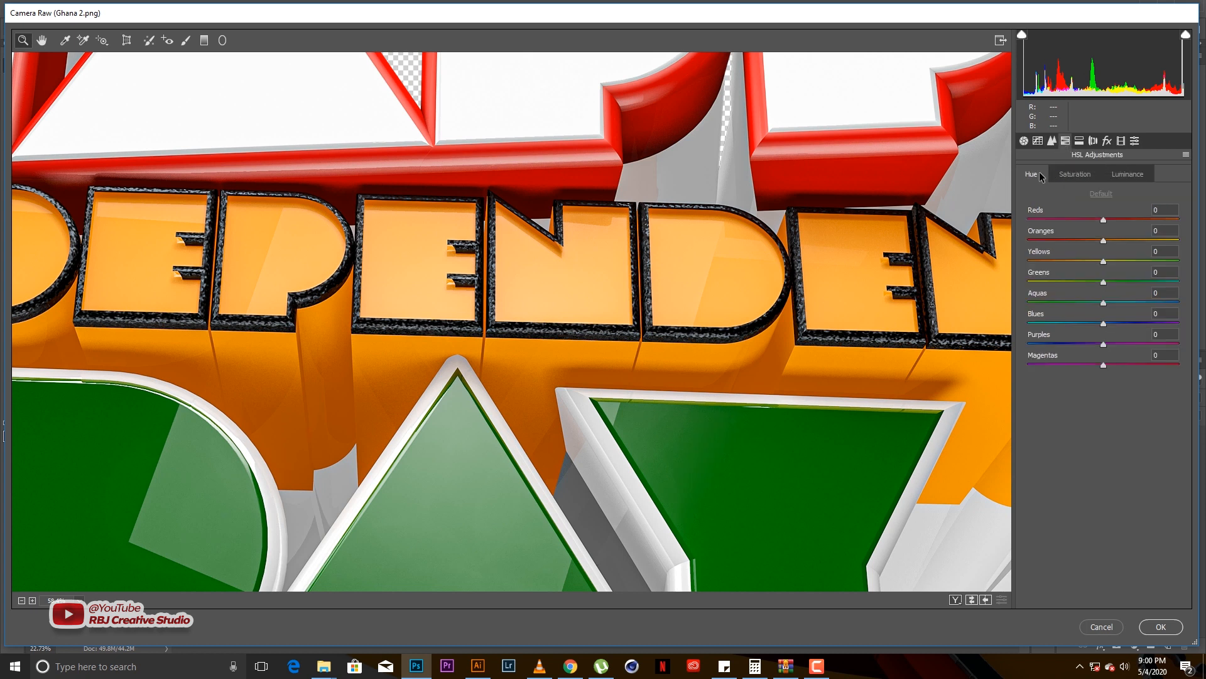
click(1075, 174)
right_click(695, 202)
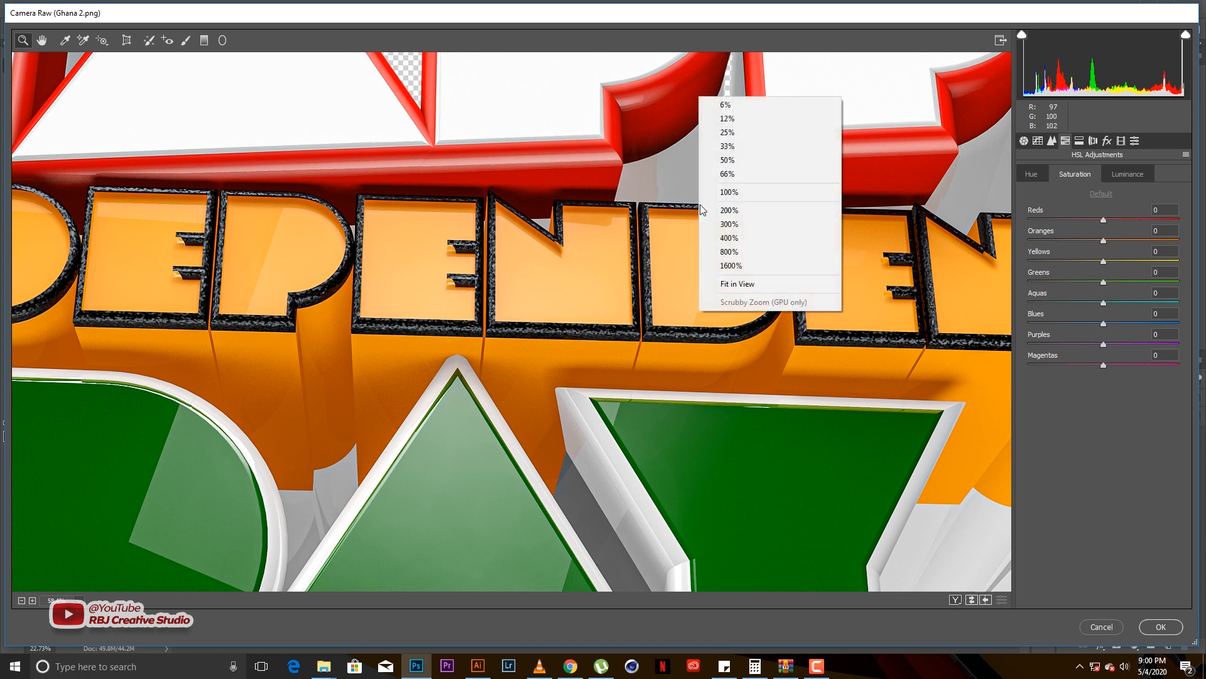
click(739, 284)
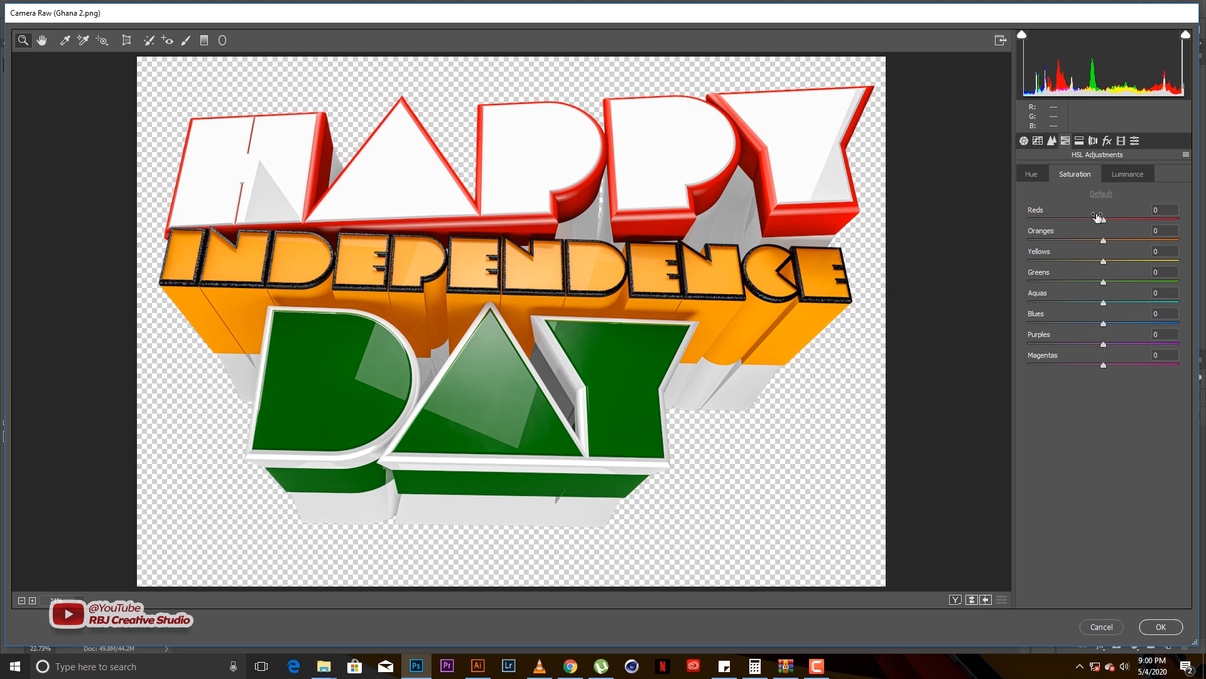
drag(1104, 220, 1137, 221)
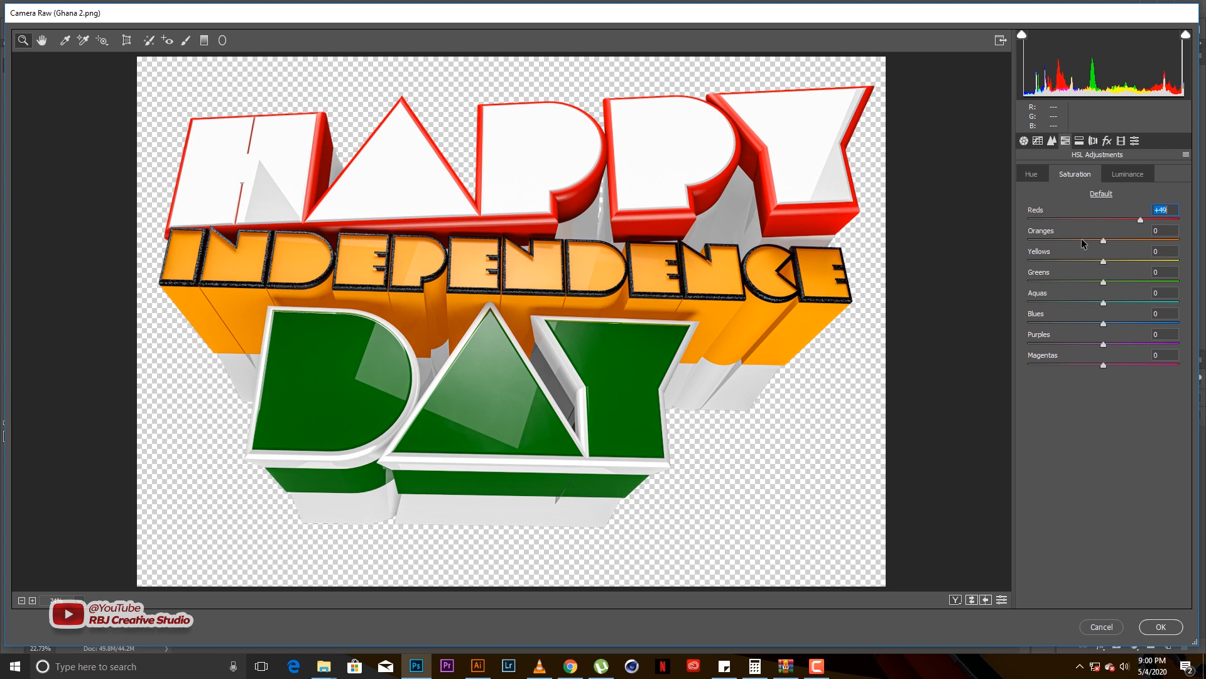
drag(1104, 243, 1124, 243)
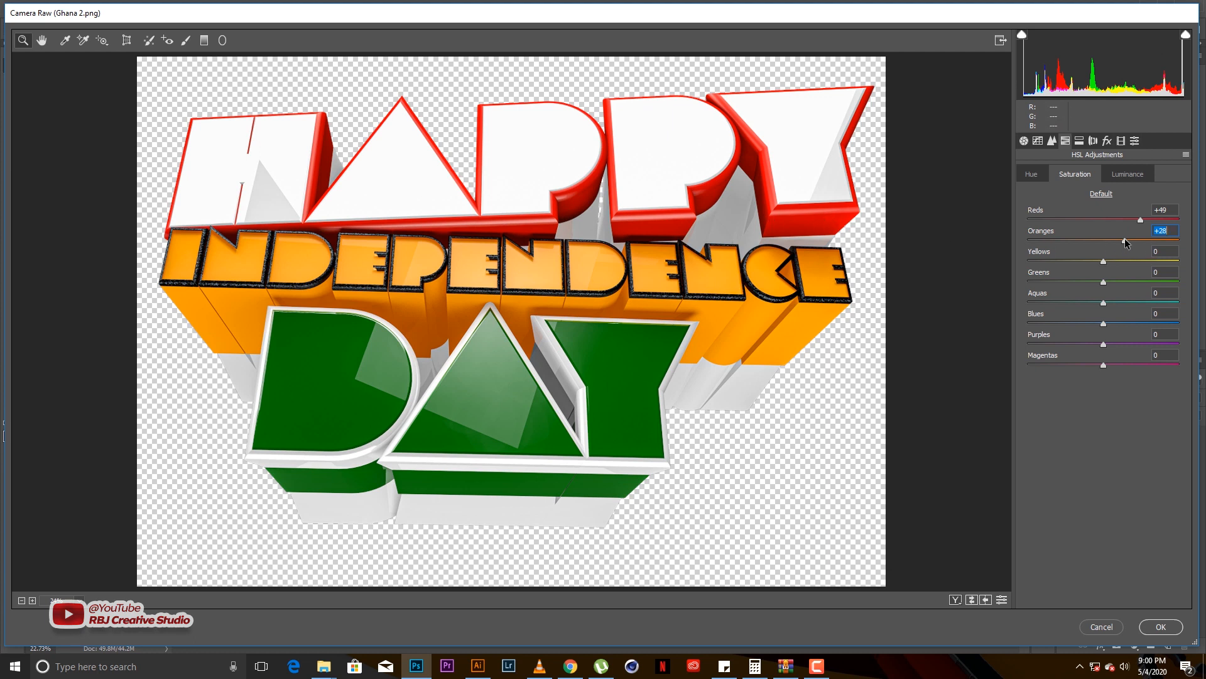
drag(1125, 243, 1119, 244)
- Set the HSL saturation of Yellows to +30 and Greens to +33, and raise Aquas and Blues slightly
key(Tab)
click(1125, 262)
drag(1104, 282, 1132, 282)
click(1107, 305)
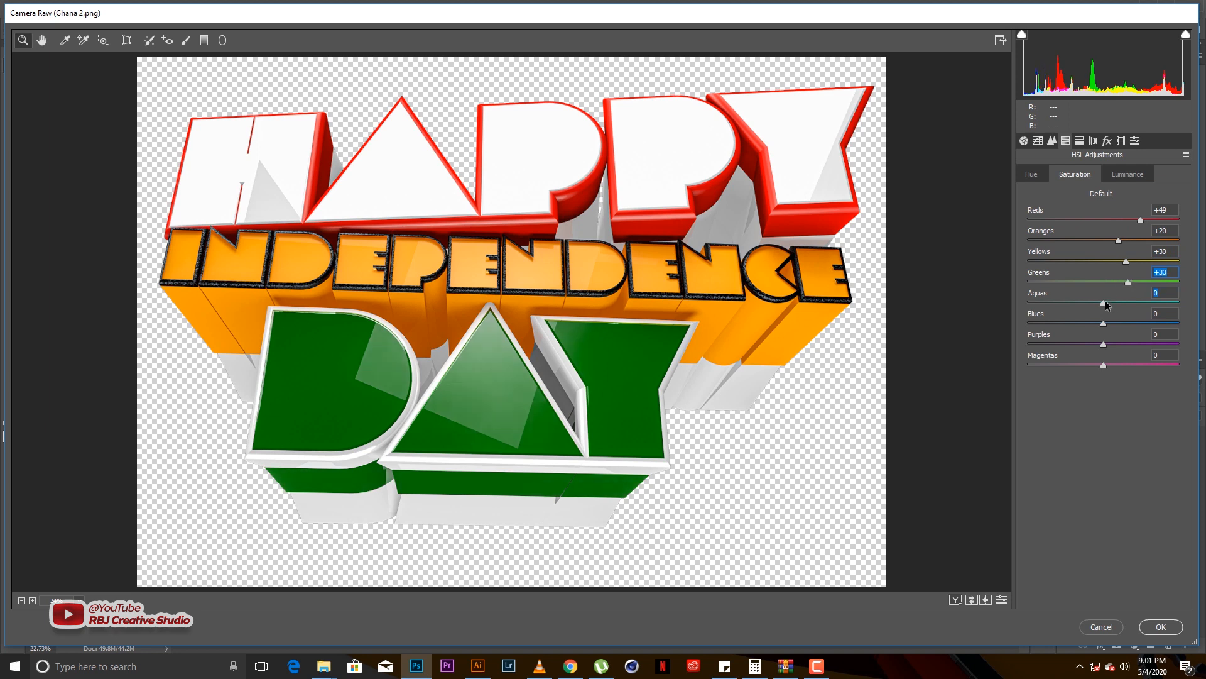
drag(1107, 305, 1120, 304)
drag(1104, 322, 1112, 325)
- Try the HSL luminance of Reds at -53 and set it to +48
click(1130, 174)
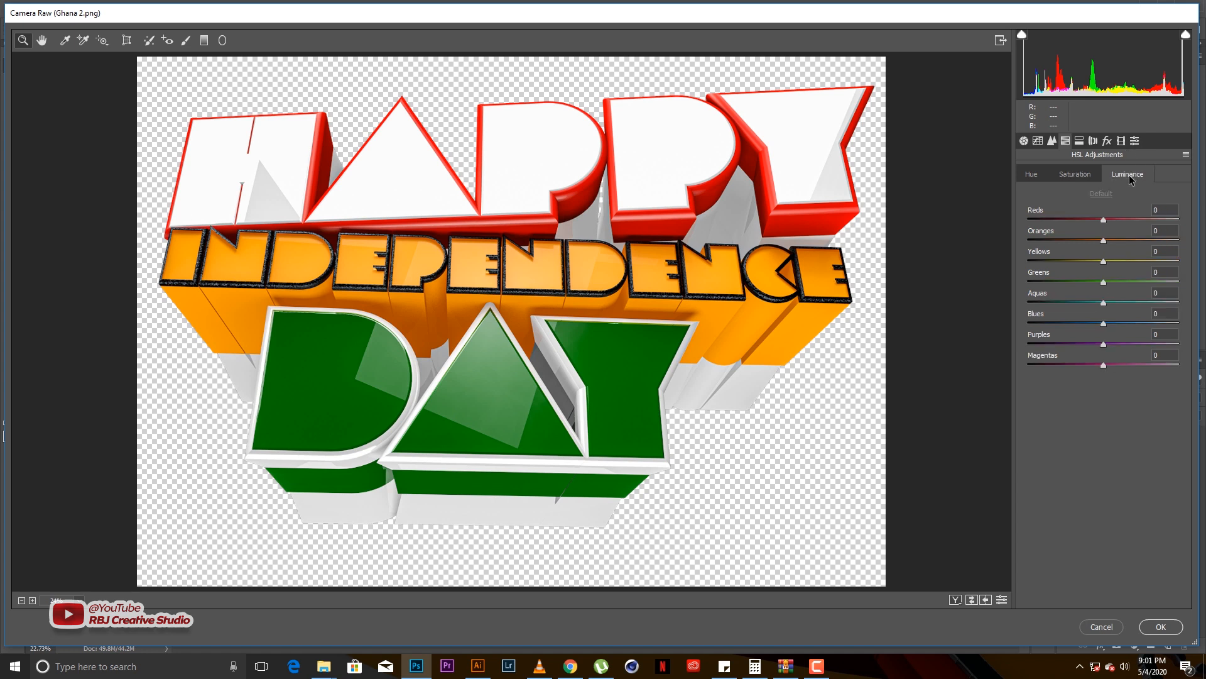
click(1104, 222)
drag(1104, 221, 1074, 224)
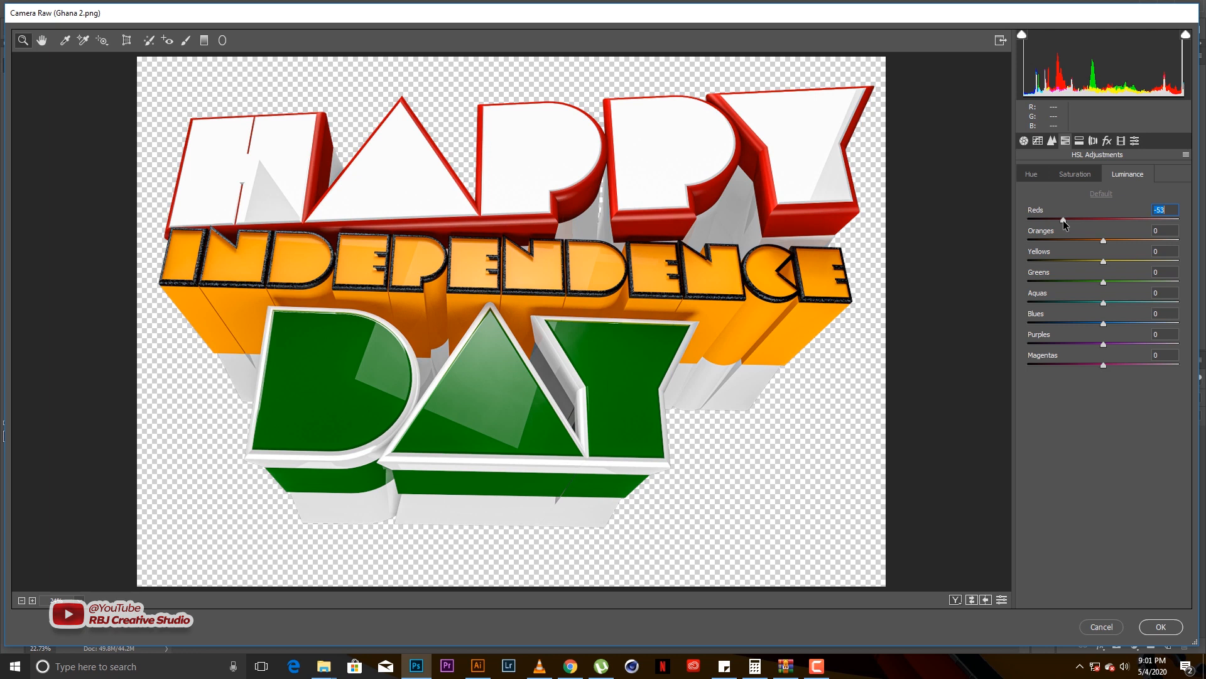
drag(1063, 220, 1127, 224)
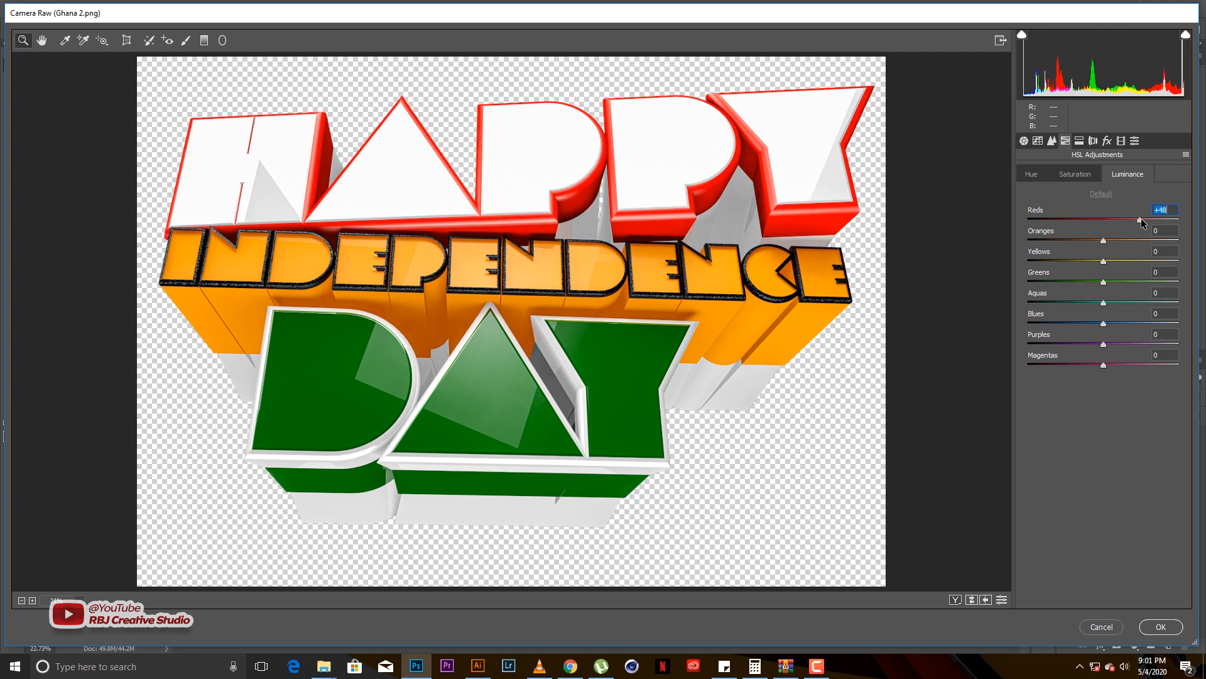
- Reset the HSL luminance of Reds to 0
double_click(1141, 219)
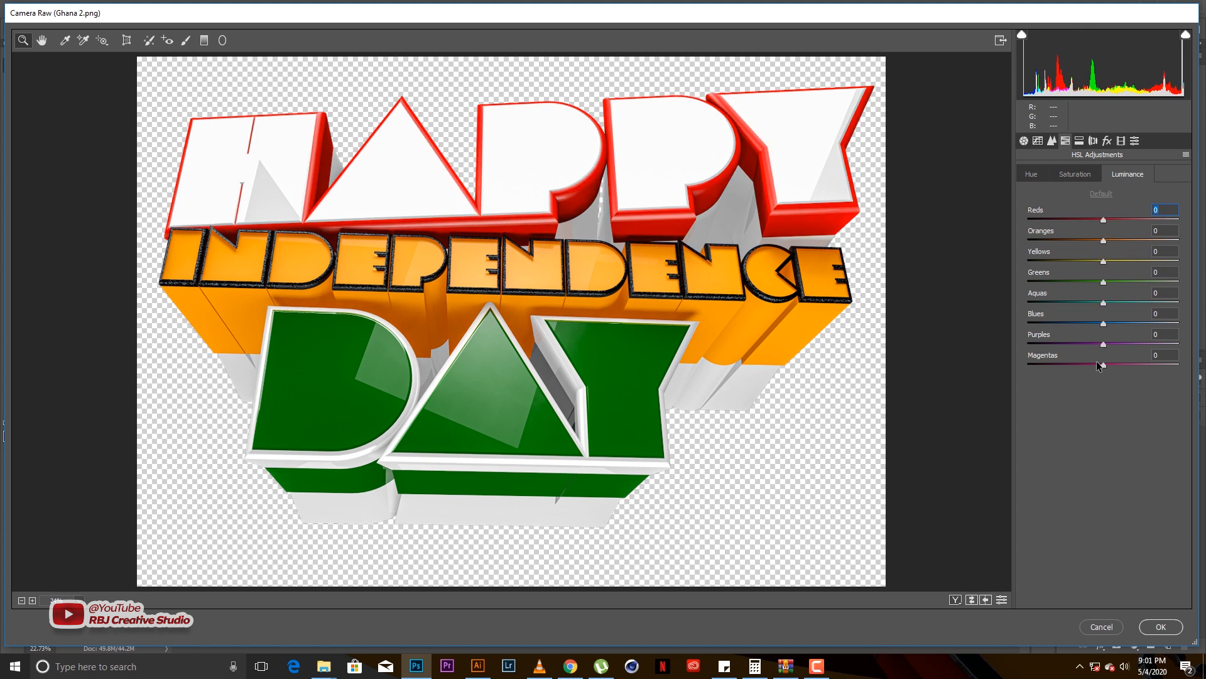
- Try the HSL hue of Reds at -100 and at the opposite extreme, and reset it to 0
click(1032, 174)
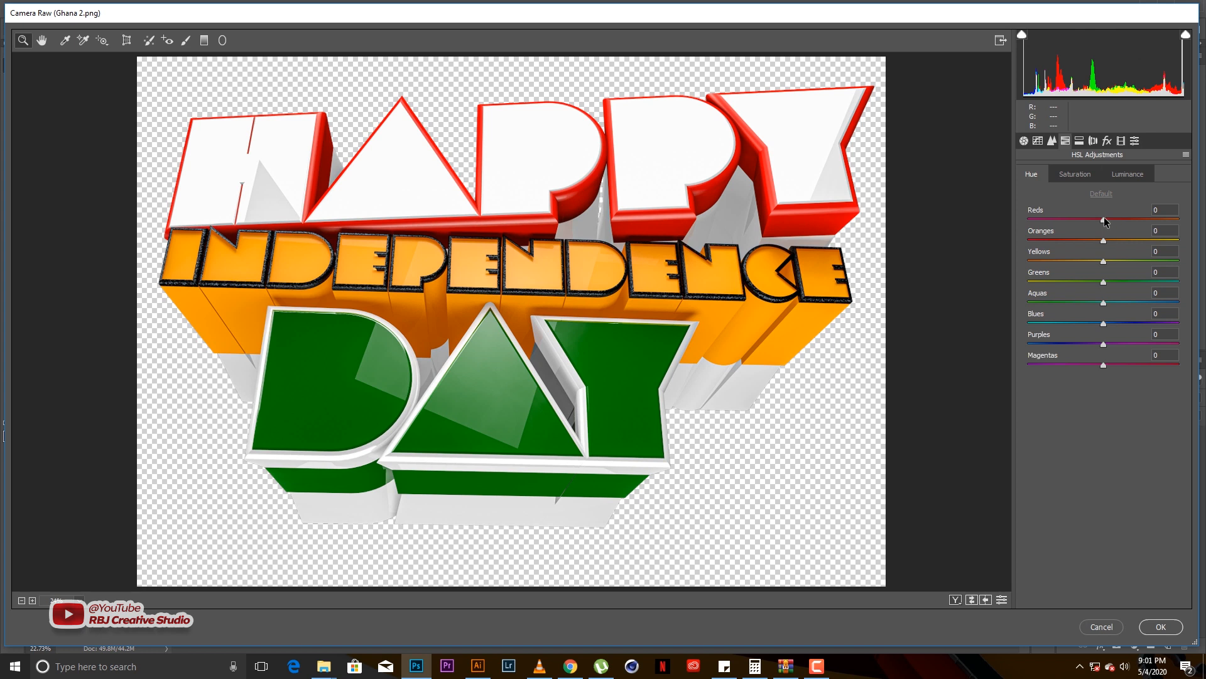
drag(1103, 219, 1027, 218)
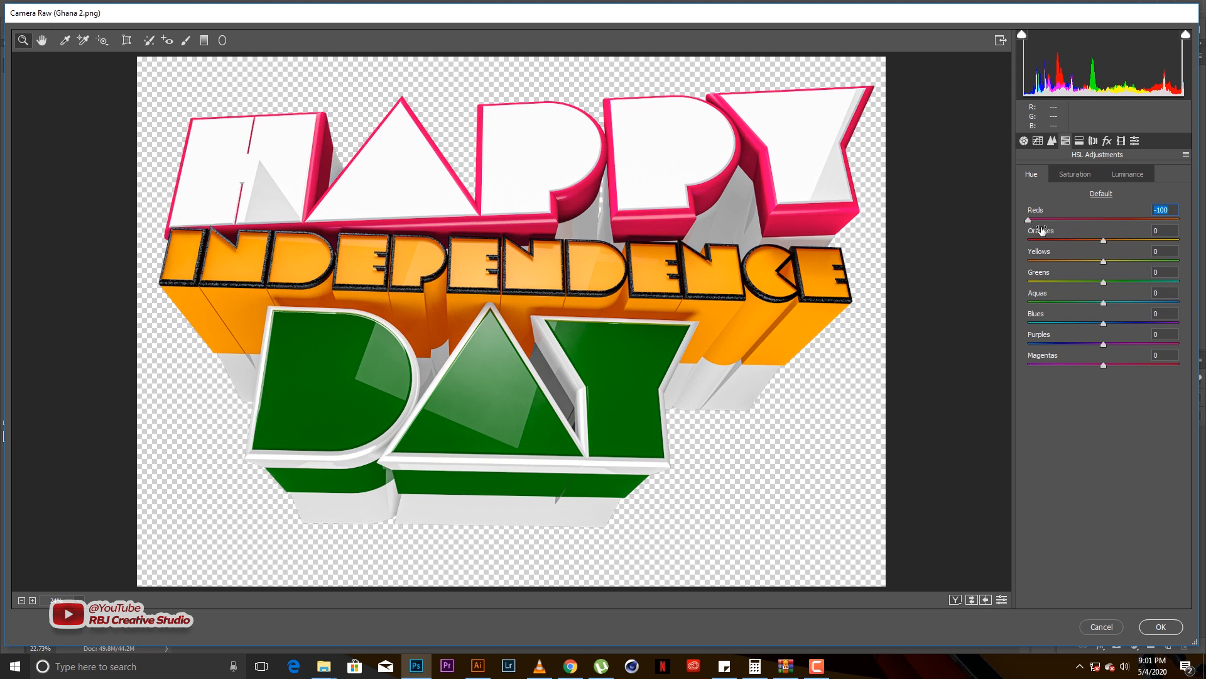
text(0)
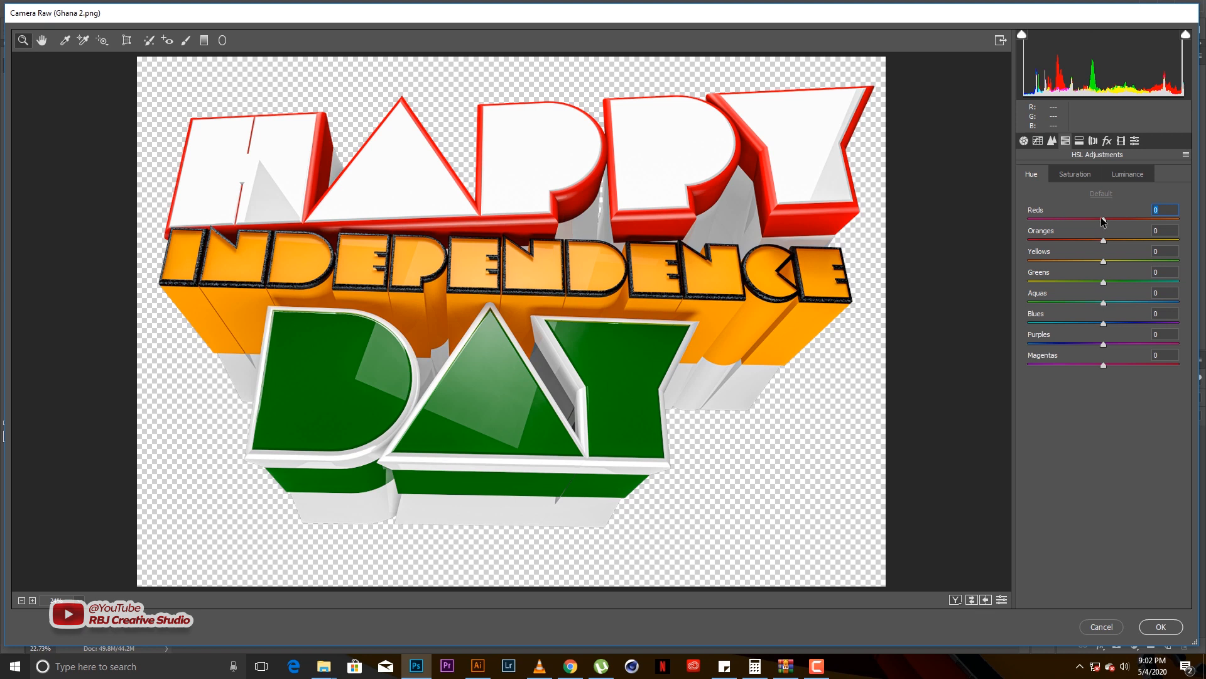
drag(1104, 220, 1181, 220)
key(ctrl+z)
- Try a negative HSL hue for Oranges and +100 for Yellows, resetting each of them to 0
drag(1104, 241, 1045, 240)
text(0)
drag(1104, 261, 1186, 268)
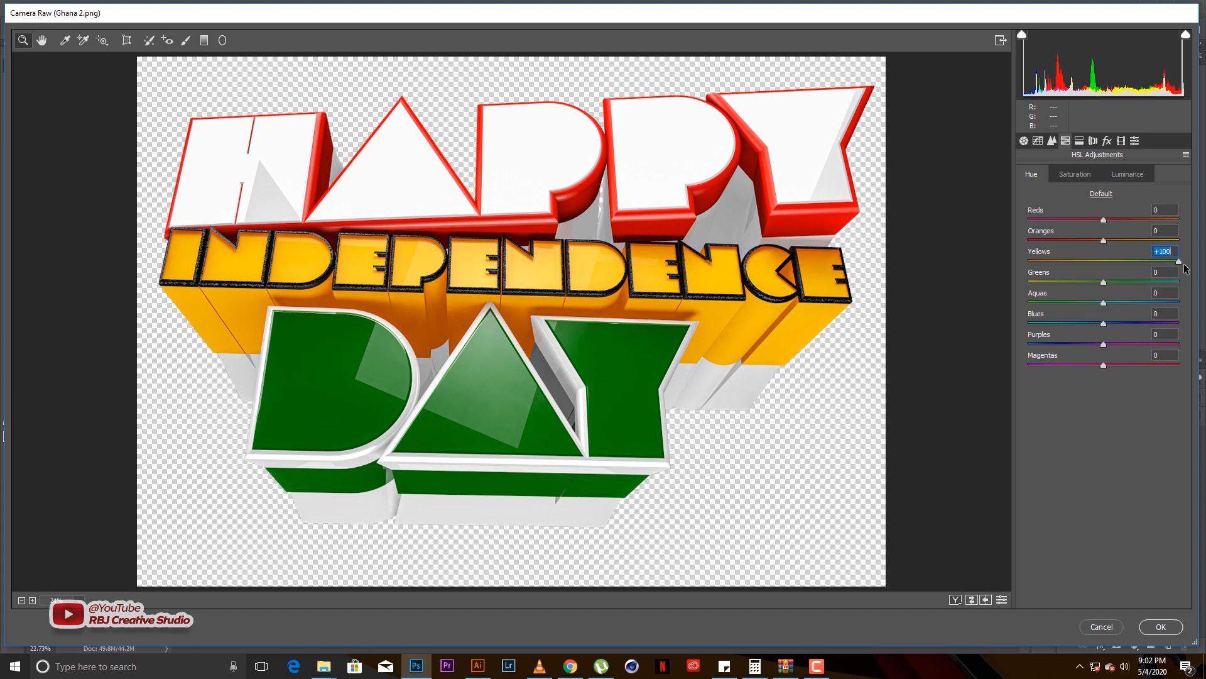
drag(1178, 262, 1108, 263)
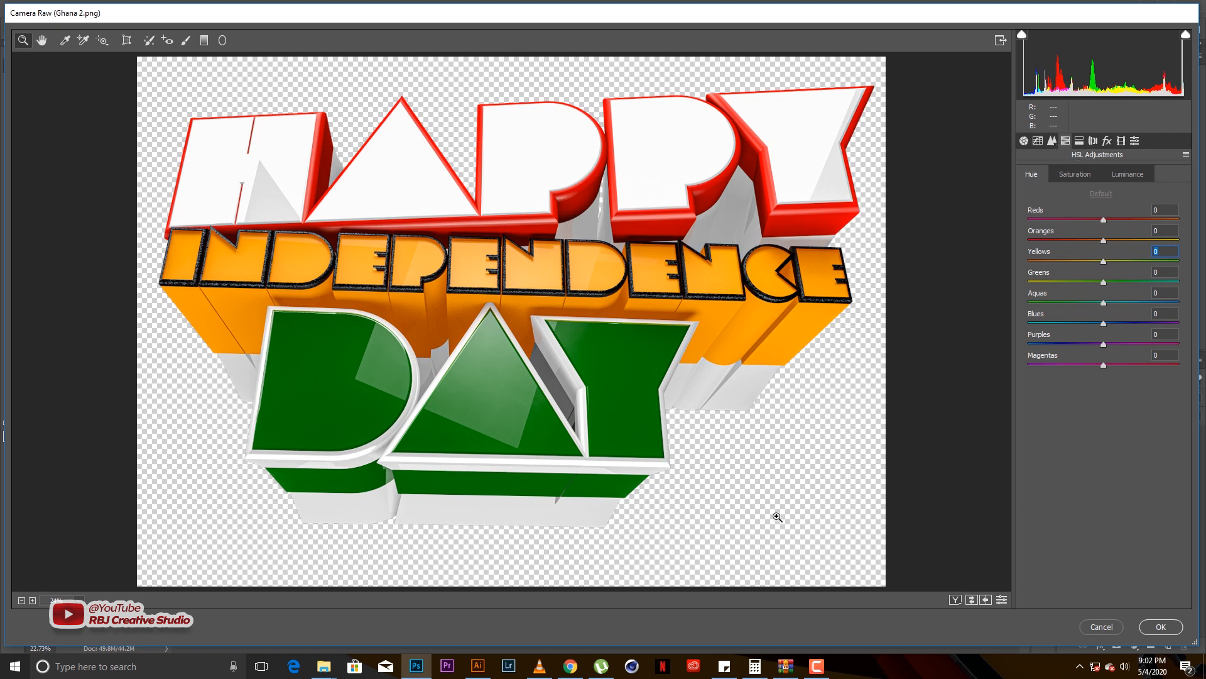
- Compare the lettering before and after the adjustments in the side-by-side and split views, and return to the single view
click(956, 600)
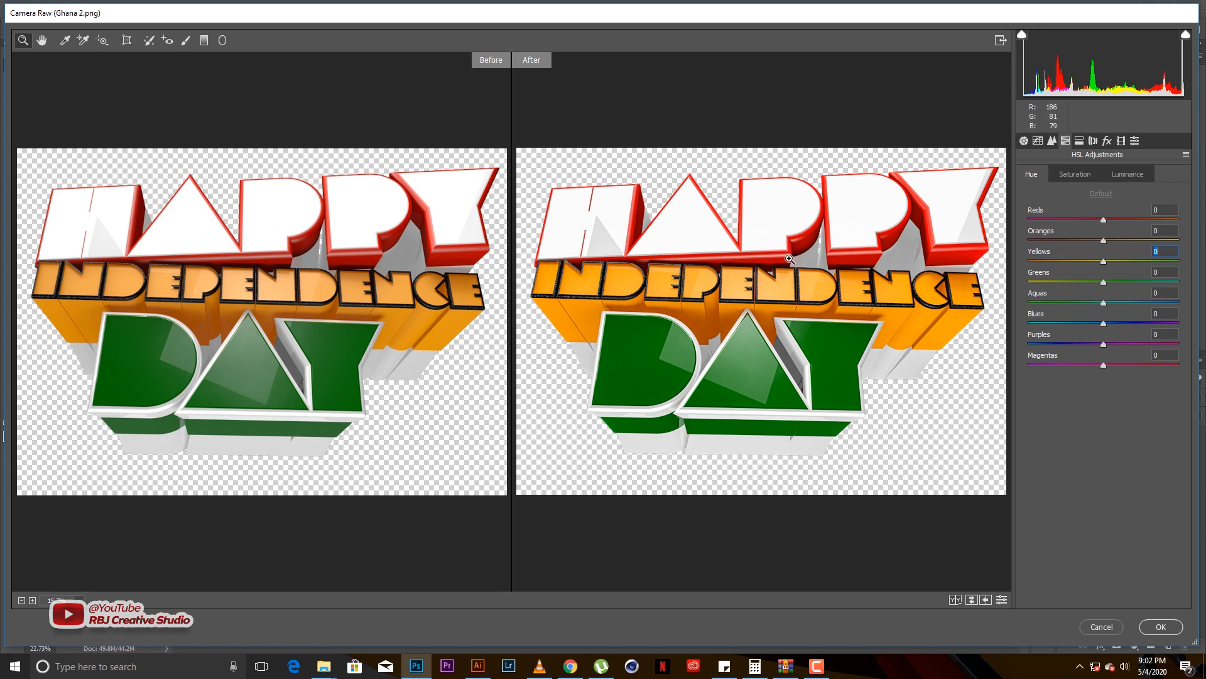
click(955, 600)
click(956, 601)
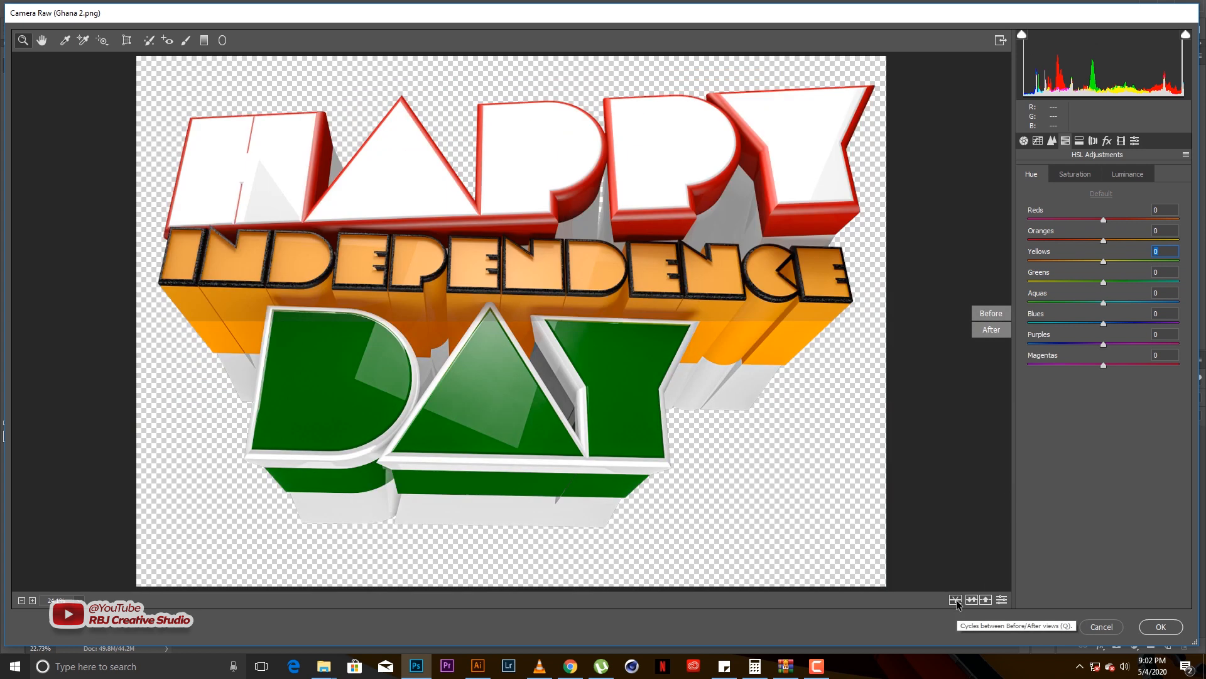
click(956, 600)
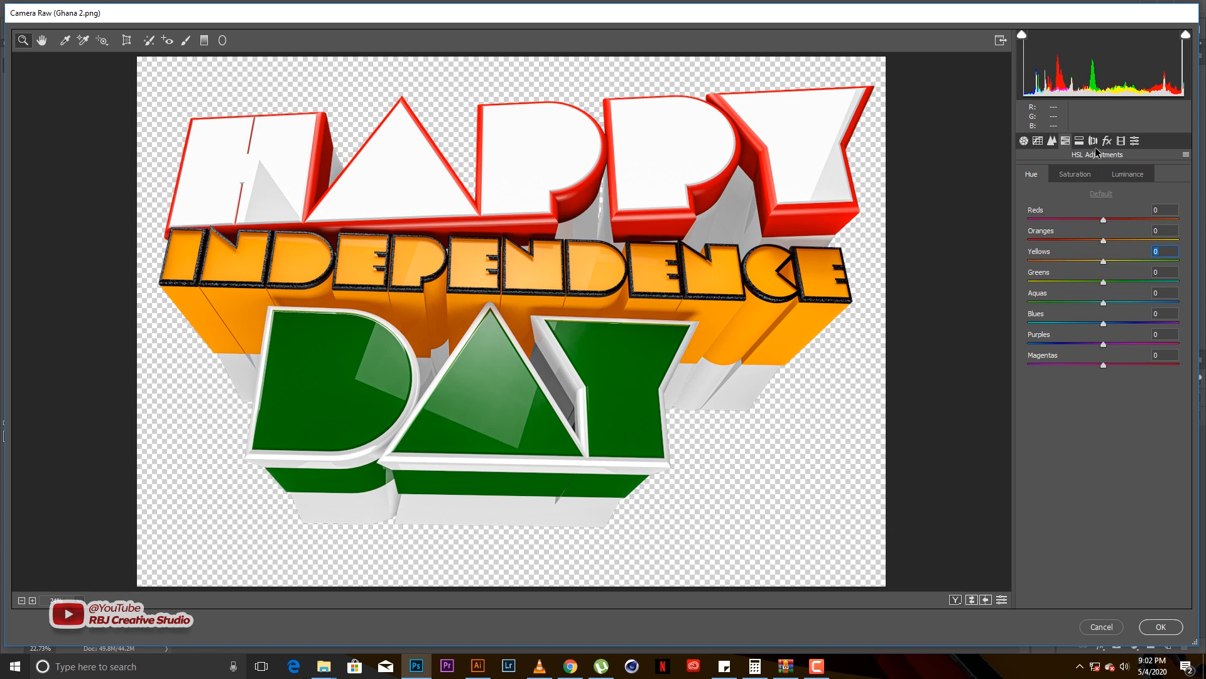
- Save the current Camera Raw settings, excluding Shadows, as a settings file named "Independence preset"
click(1024, 140)
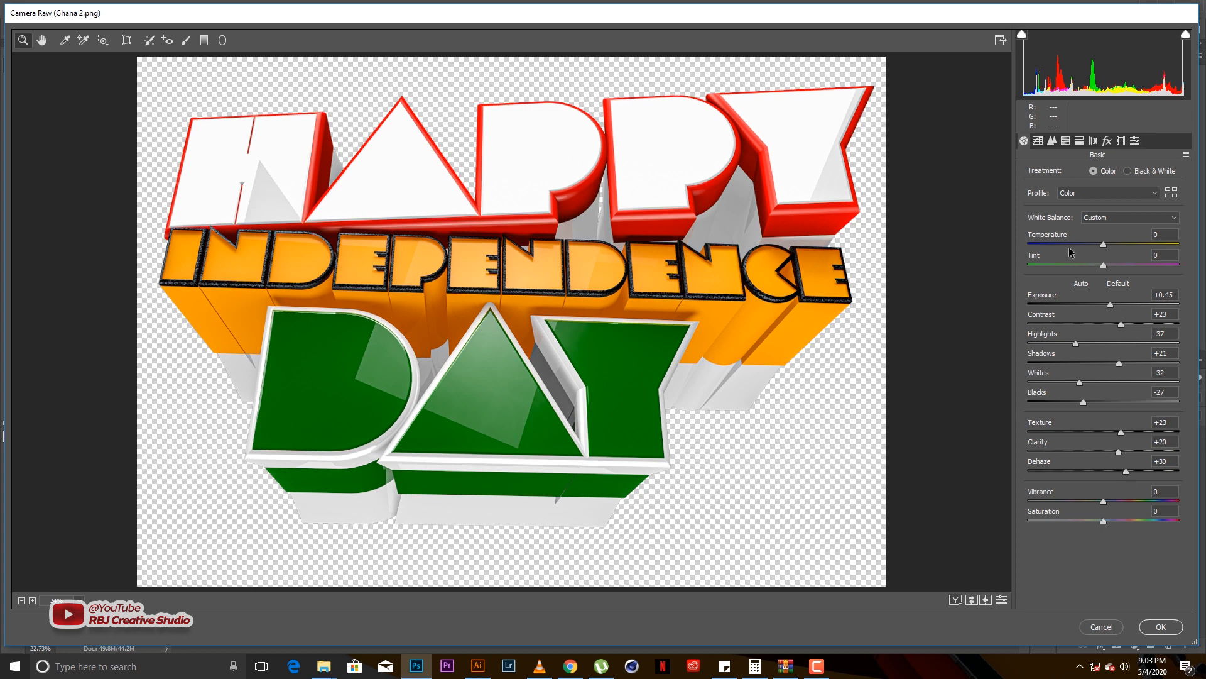
click(1186, 155)
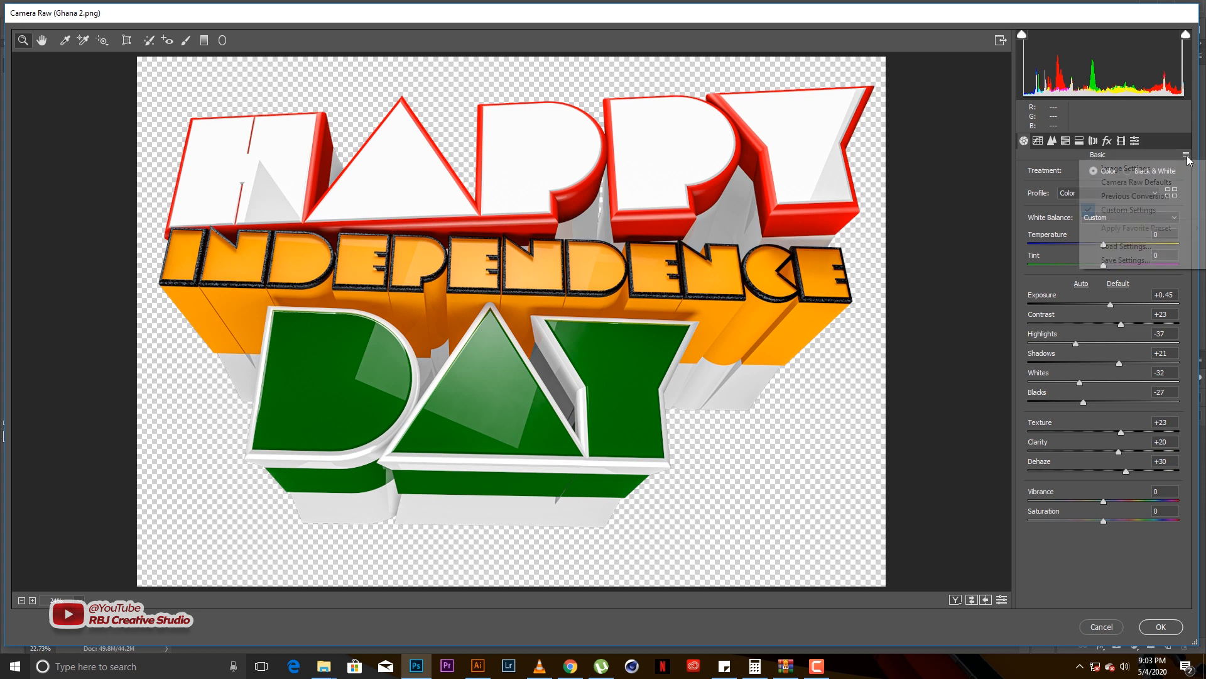
click(1126, 260)
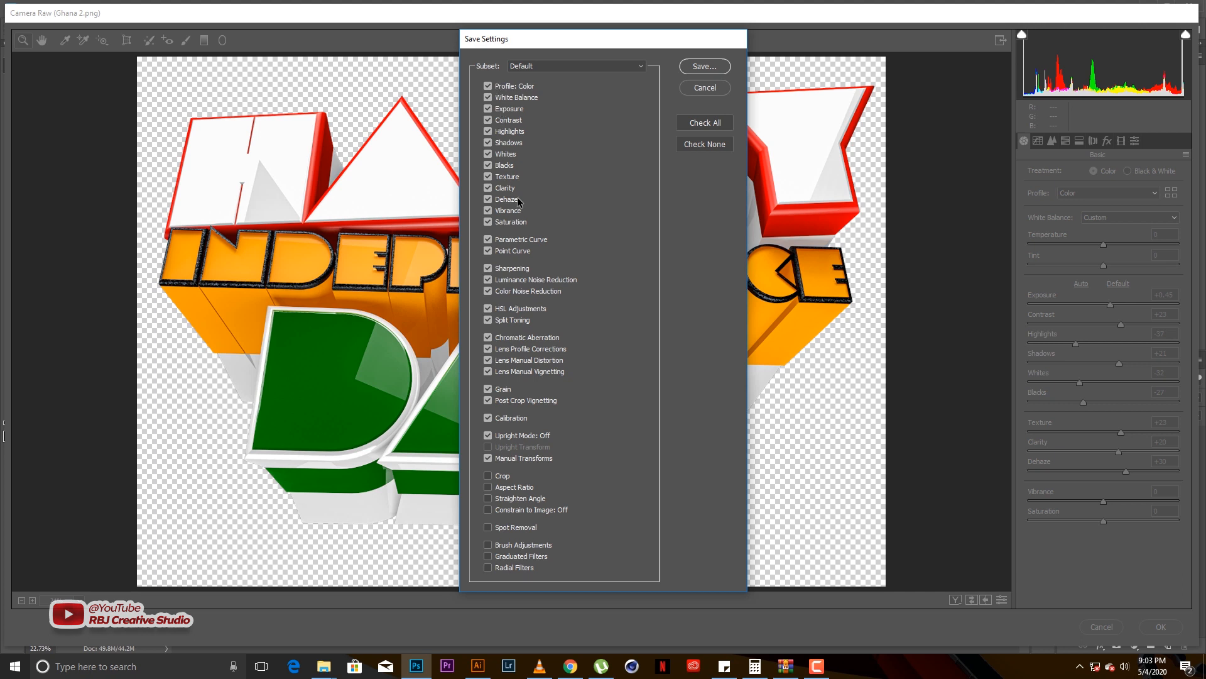
click(488, 142)
click(704, 66)
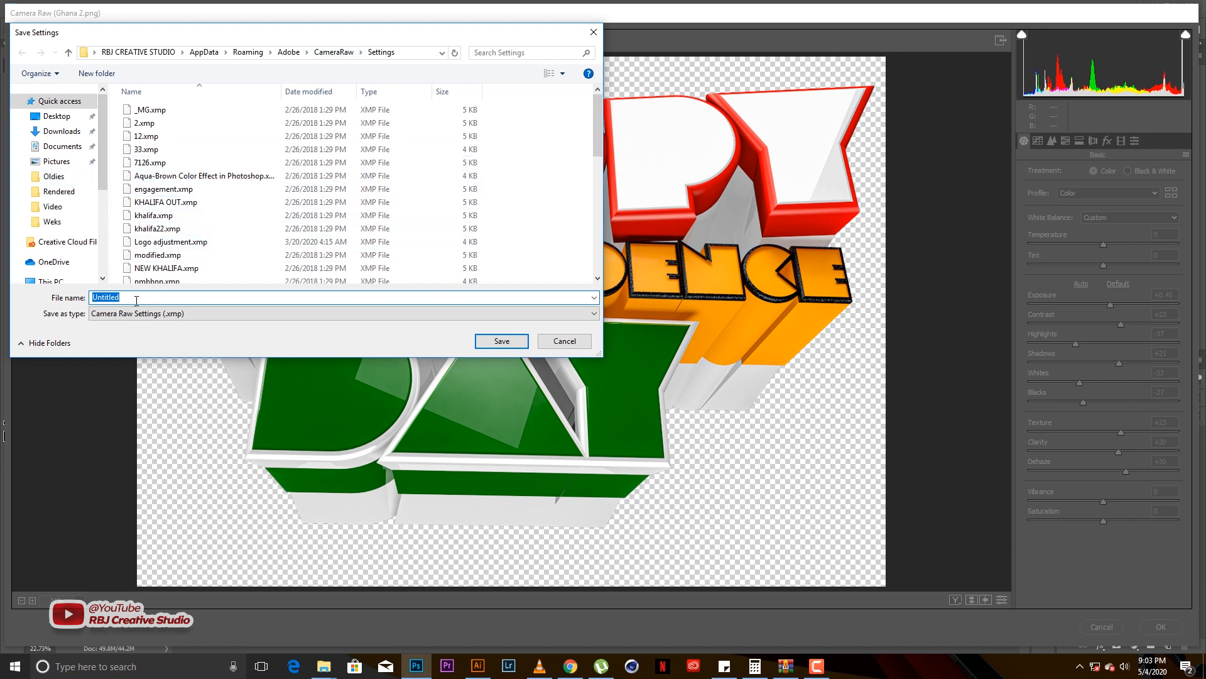
text(Independence preset)
click(493, 342)
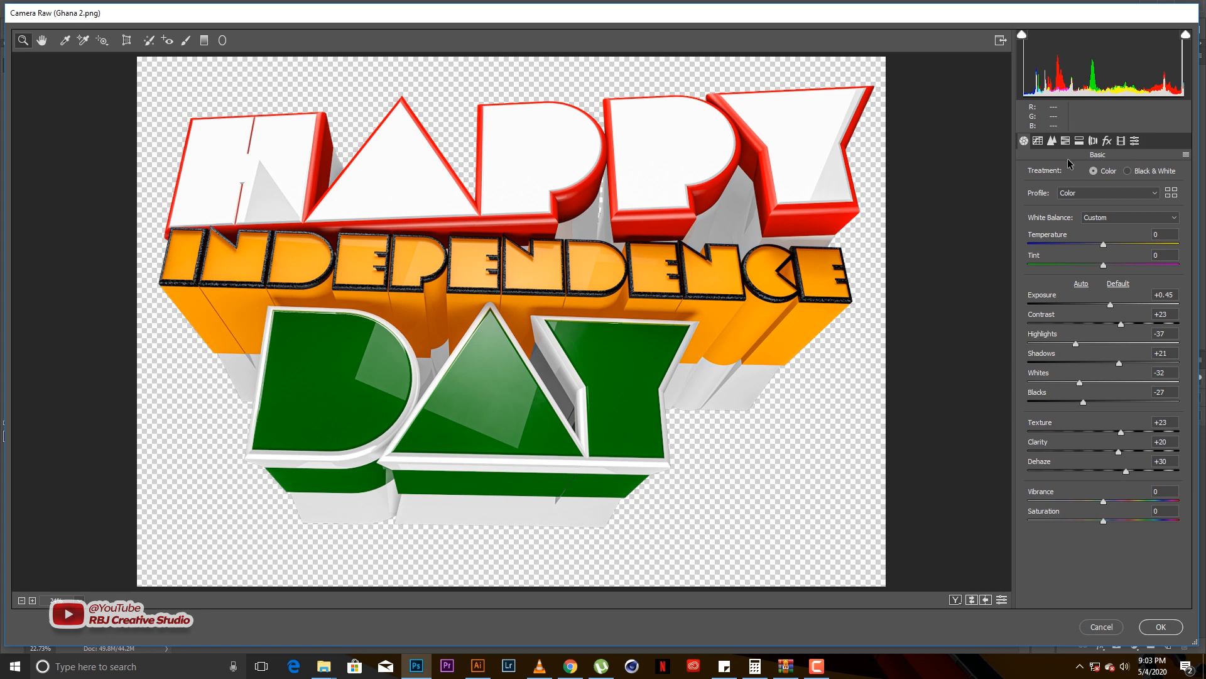
- Apply "Independence preset" from the user presets and return to the Basic adjustments
click(1135, 142)
drag(1187, 191, 1193, 290)
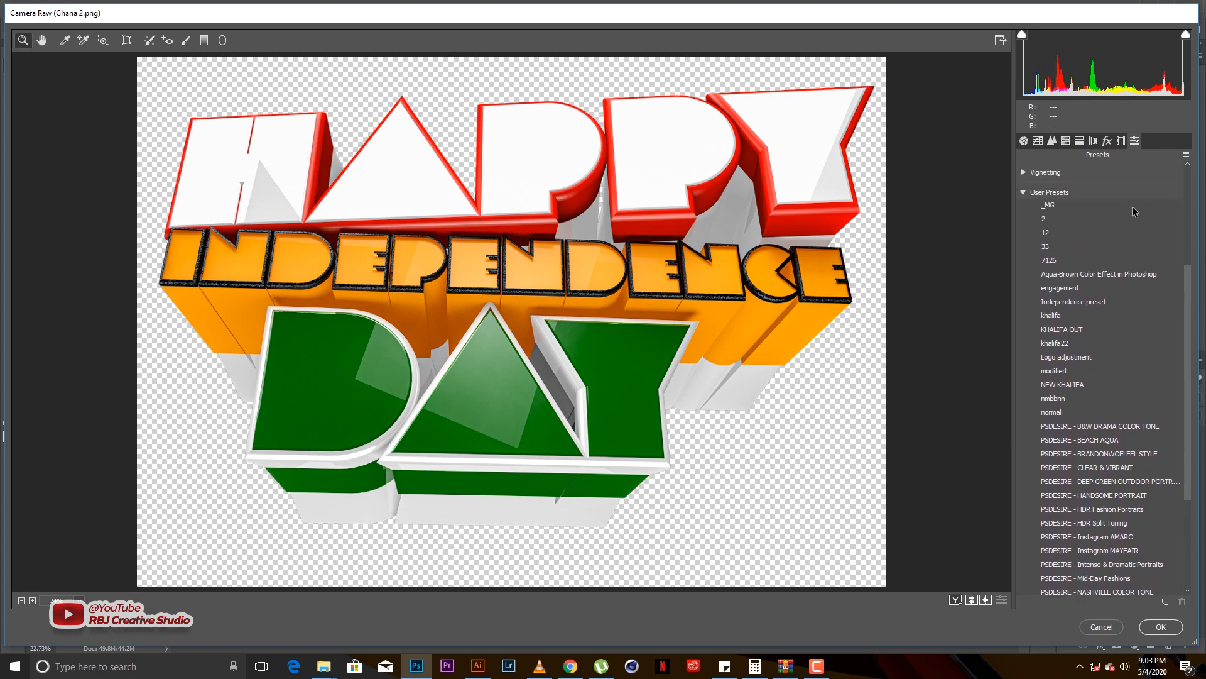
click(1068, 306)
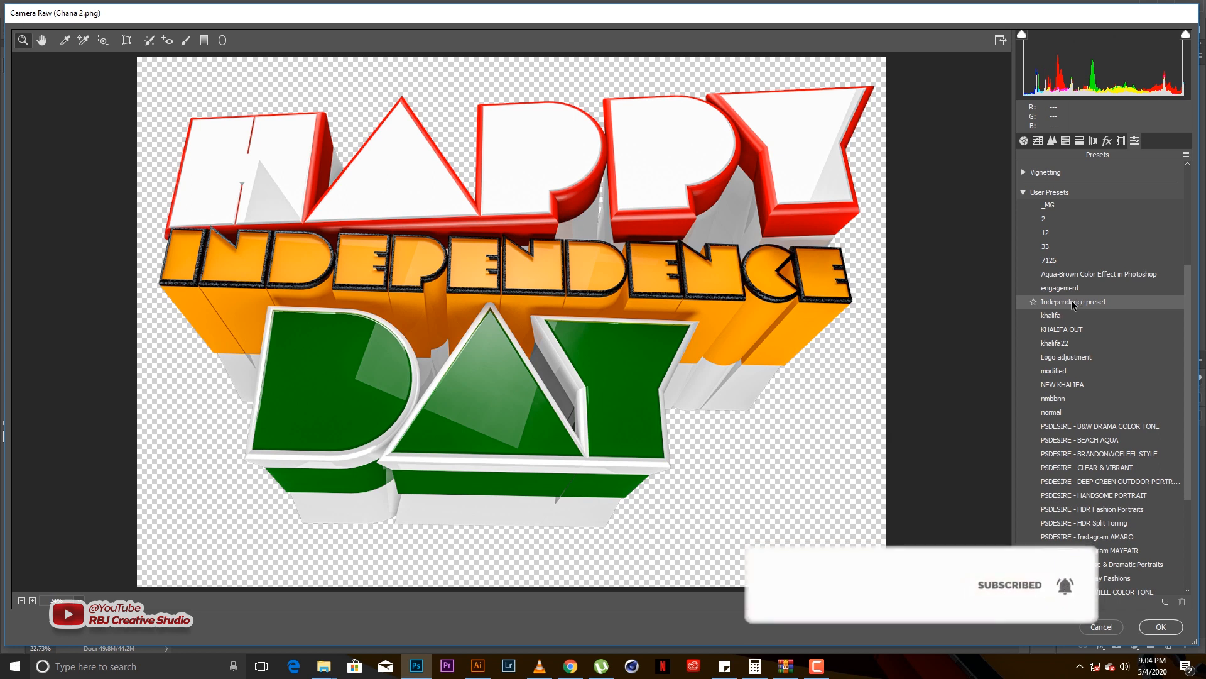
click(1023, 141)
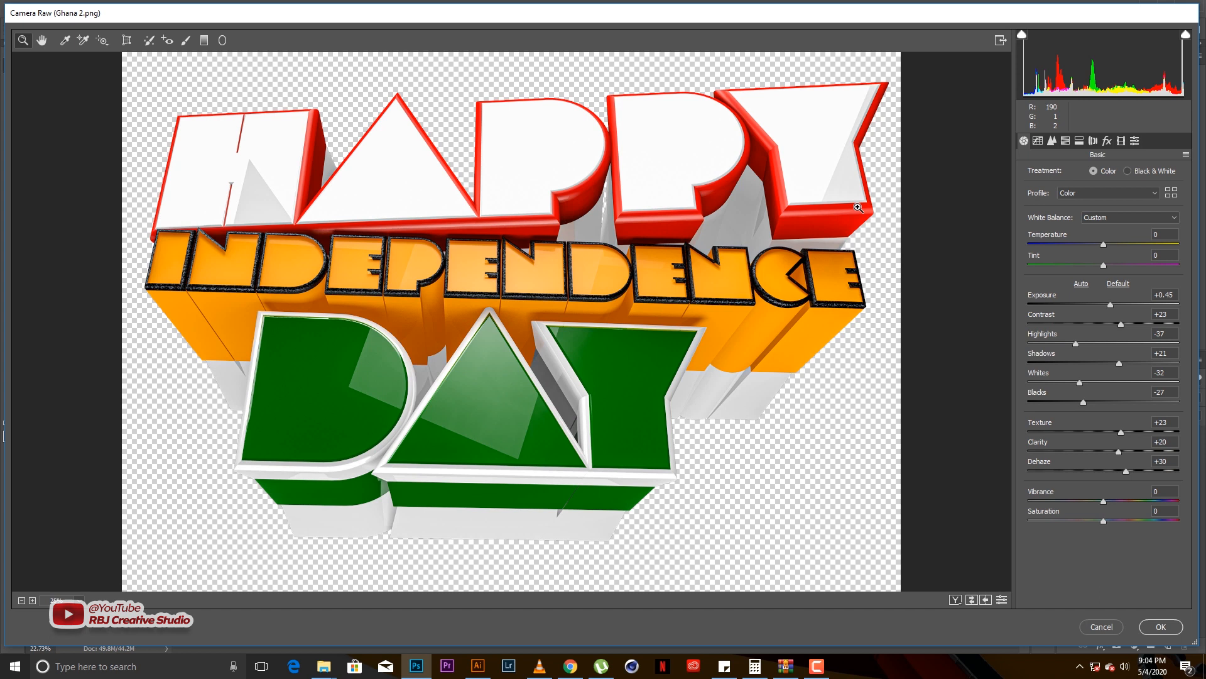
- Commit the Camera Raw adjustments to the lettering layer and deselect the layer
click(1160, 627)
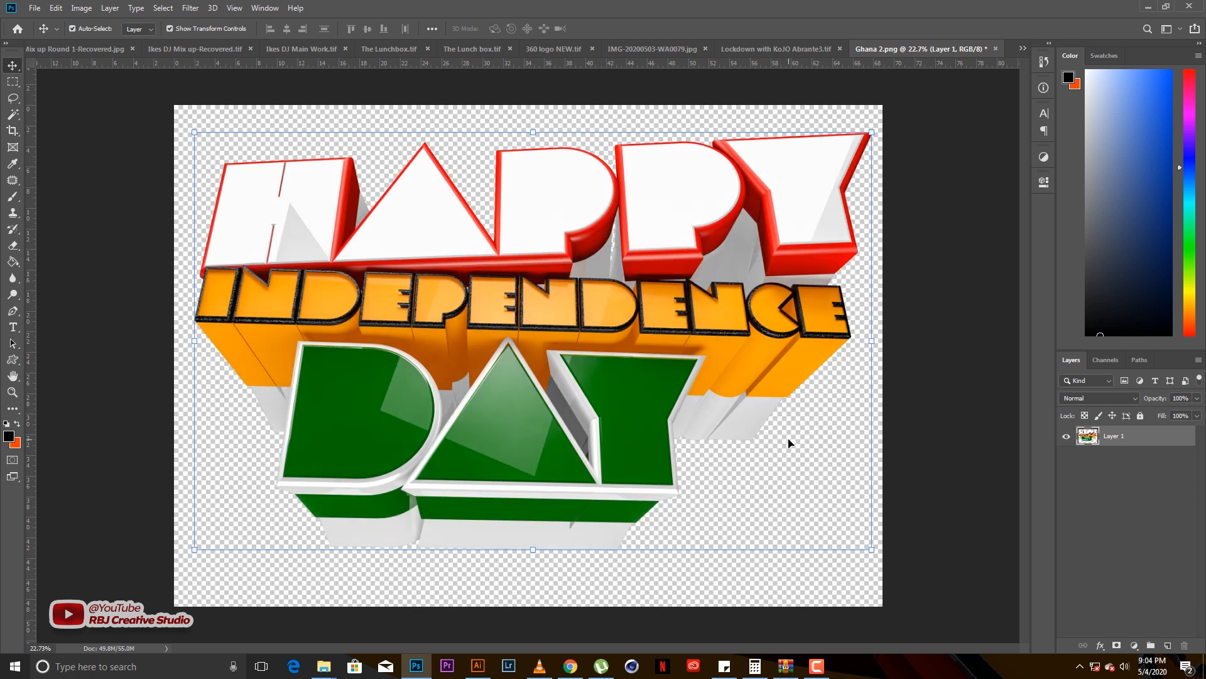
click(970, 357)
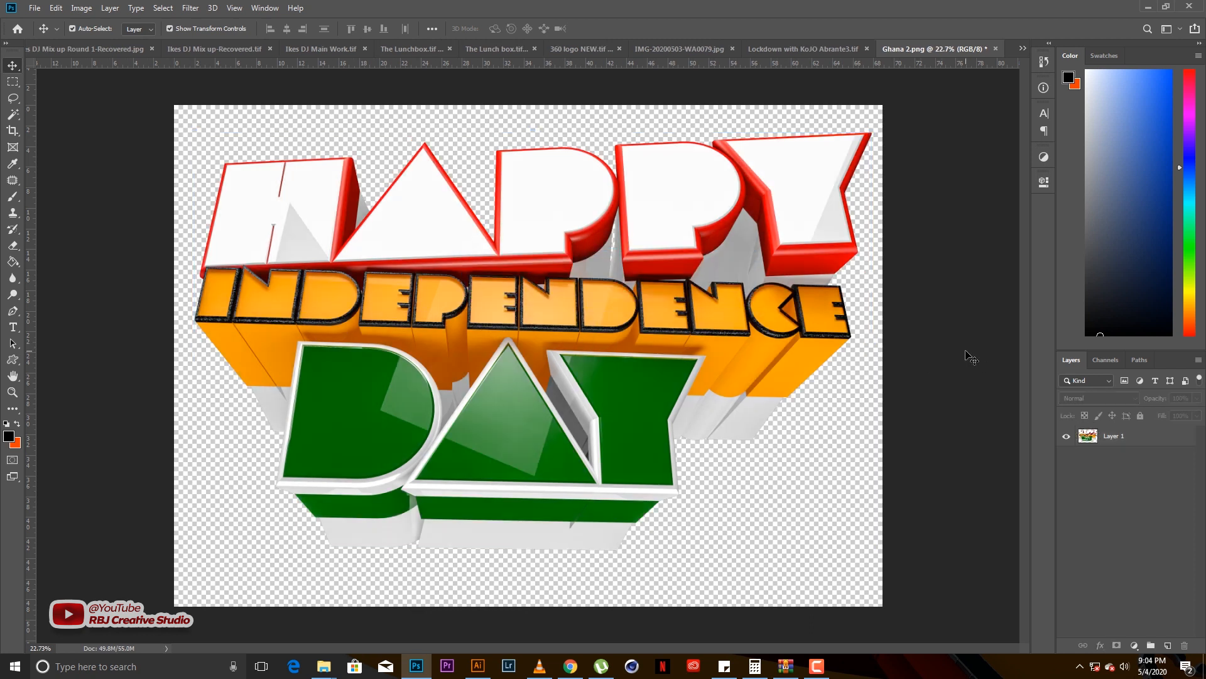